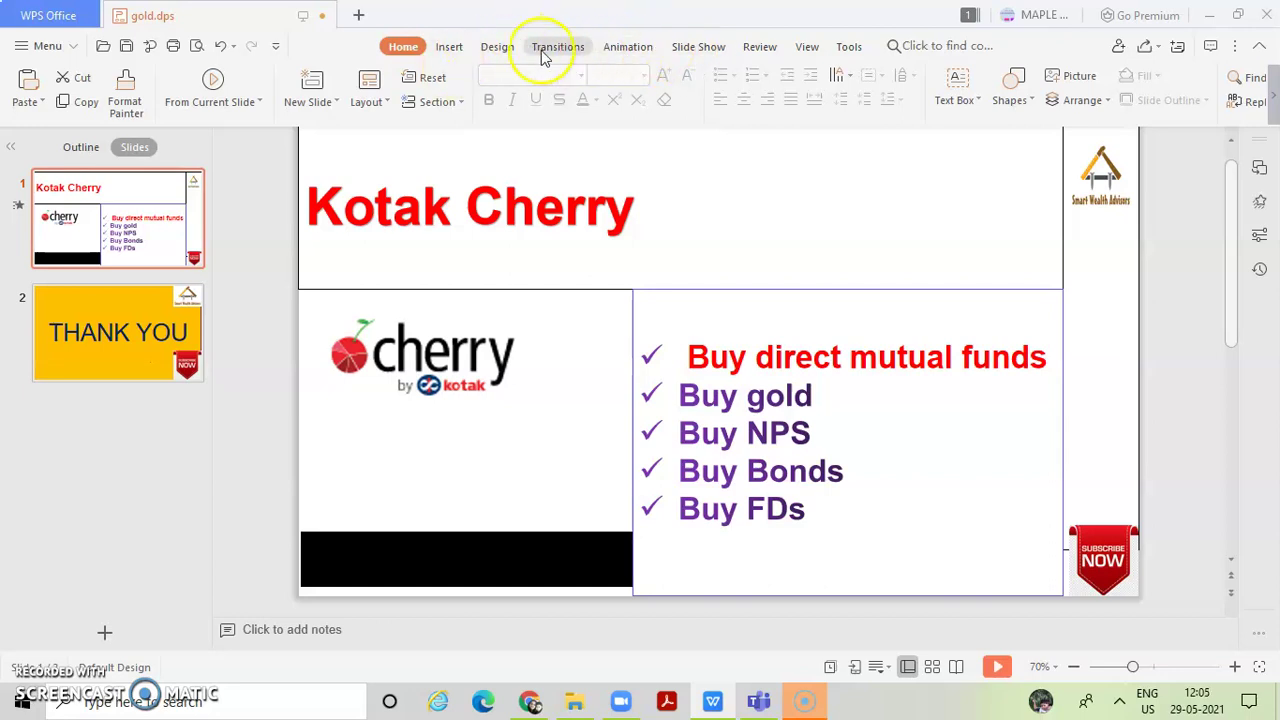
Open the From Current Slide options to run the gold.dps slide show in WPS.
{"action": "left_click", "coordinate": [216, 101]}
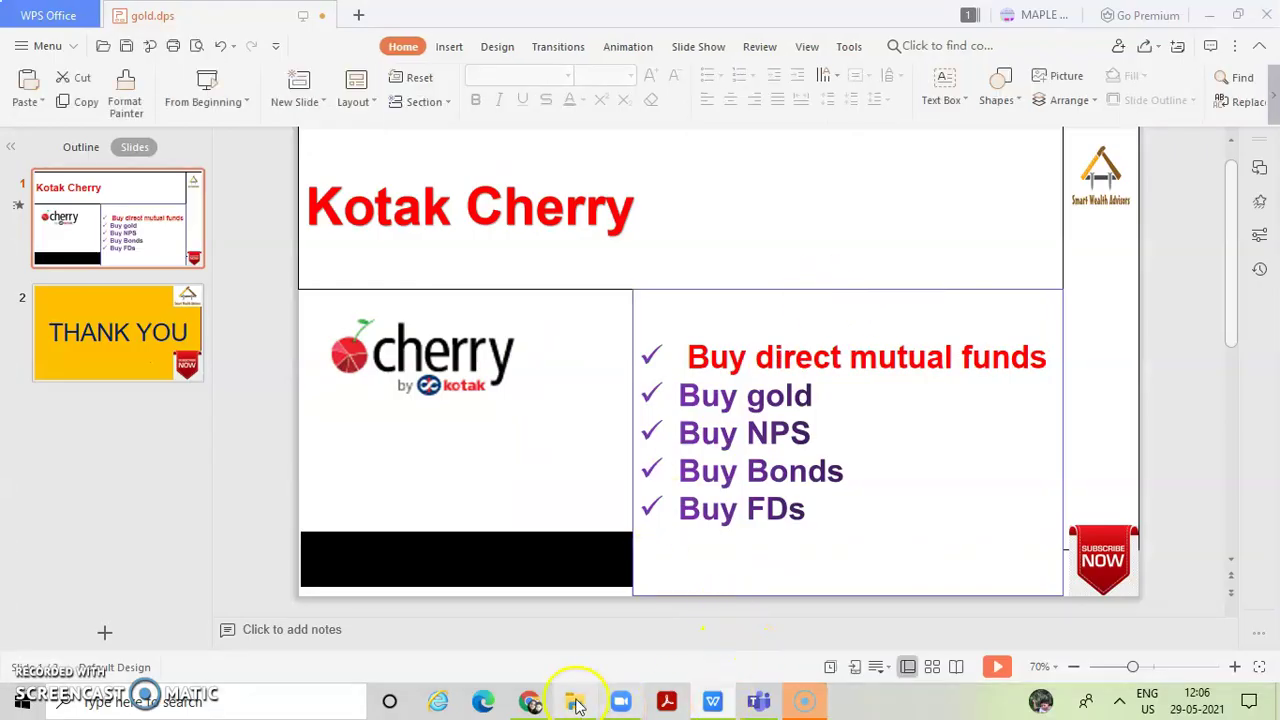
Switch to Chrome's Kotak Cherry dashboard and open the Mutual funds page.
{"action": "left_click", "coordinate": [543, 600]}
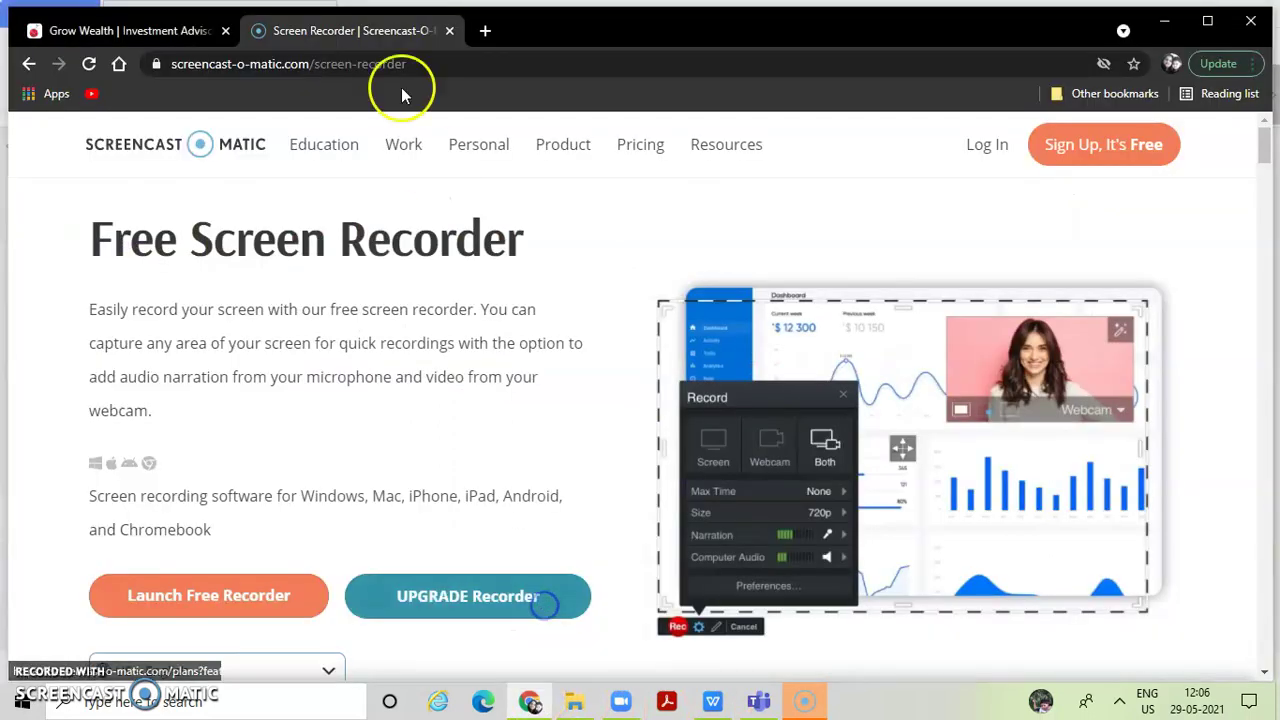
{"action": "left_click", "coordinate": [134, 30]}
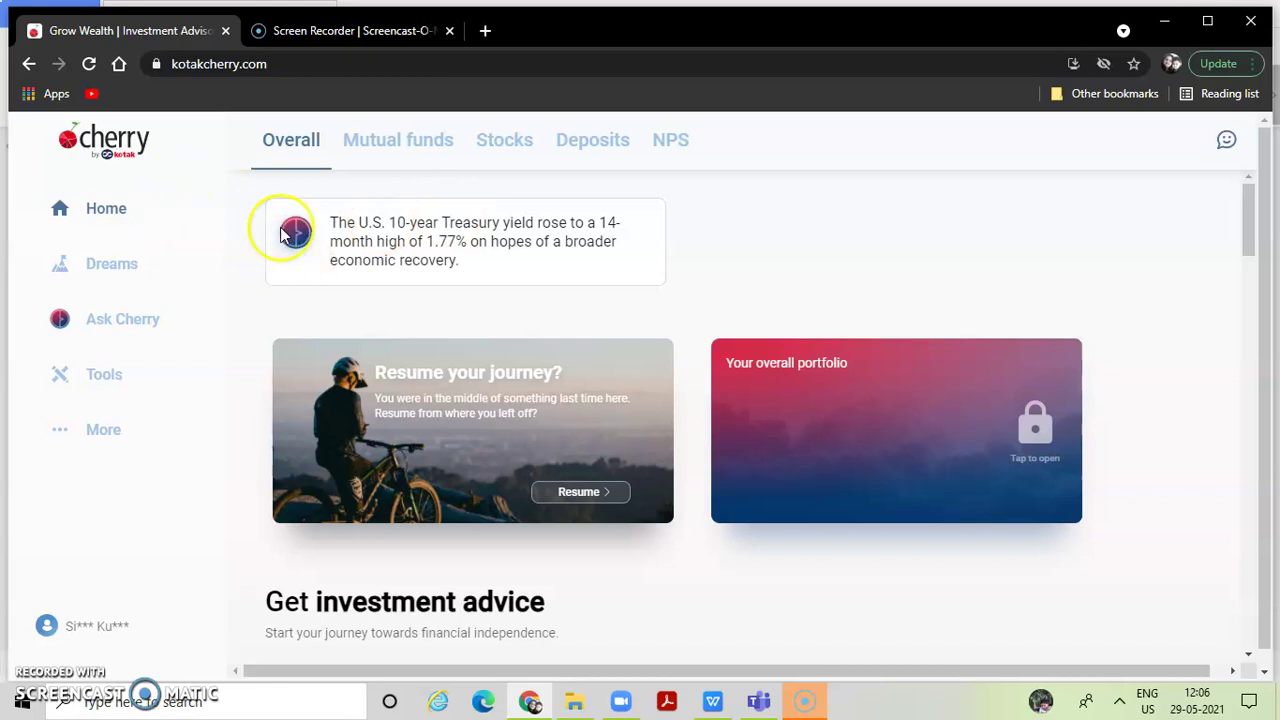
{"action": "left_click", "coordinate": [412, 137]}
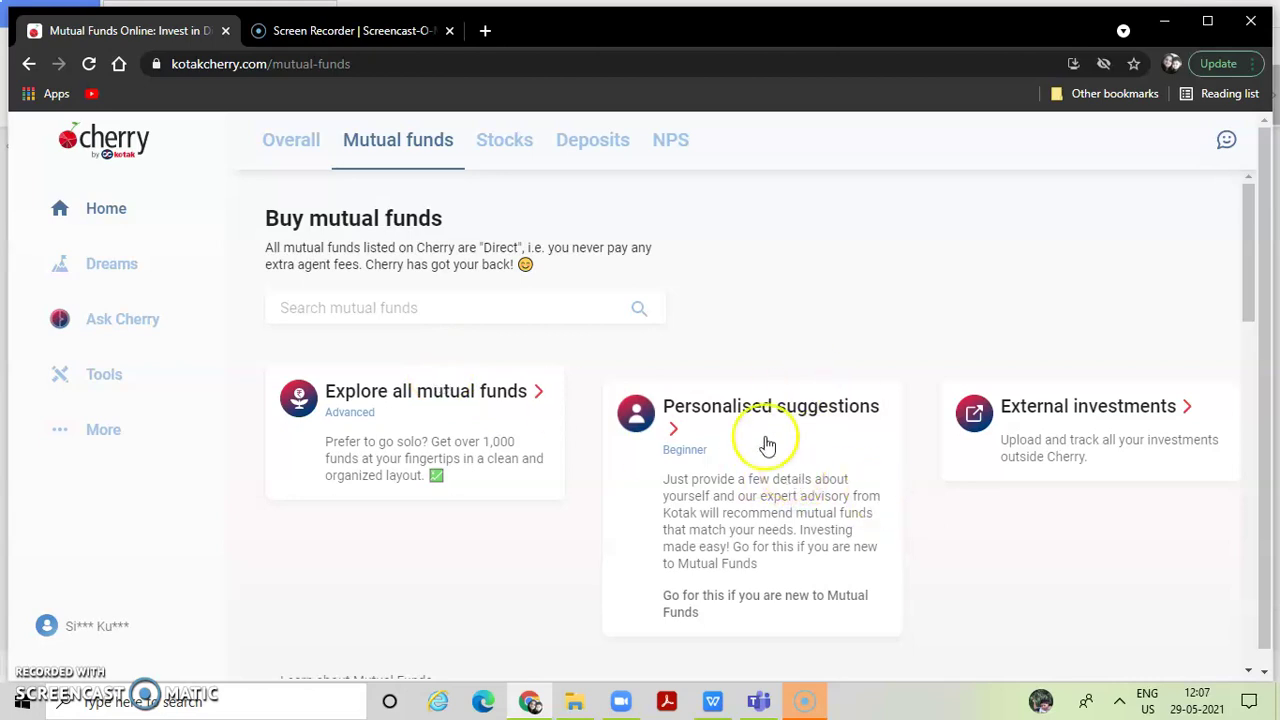
Open the mutual fund search and look up 'axis', narrowing it to 'axis blue'.
{"action": "left_click", "coordinate": [389, 311]}
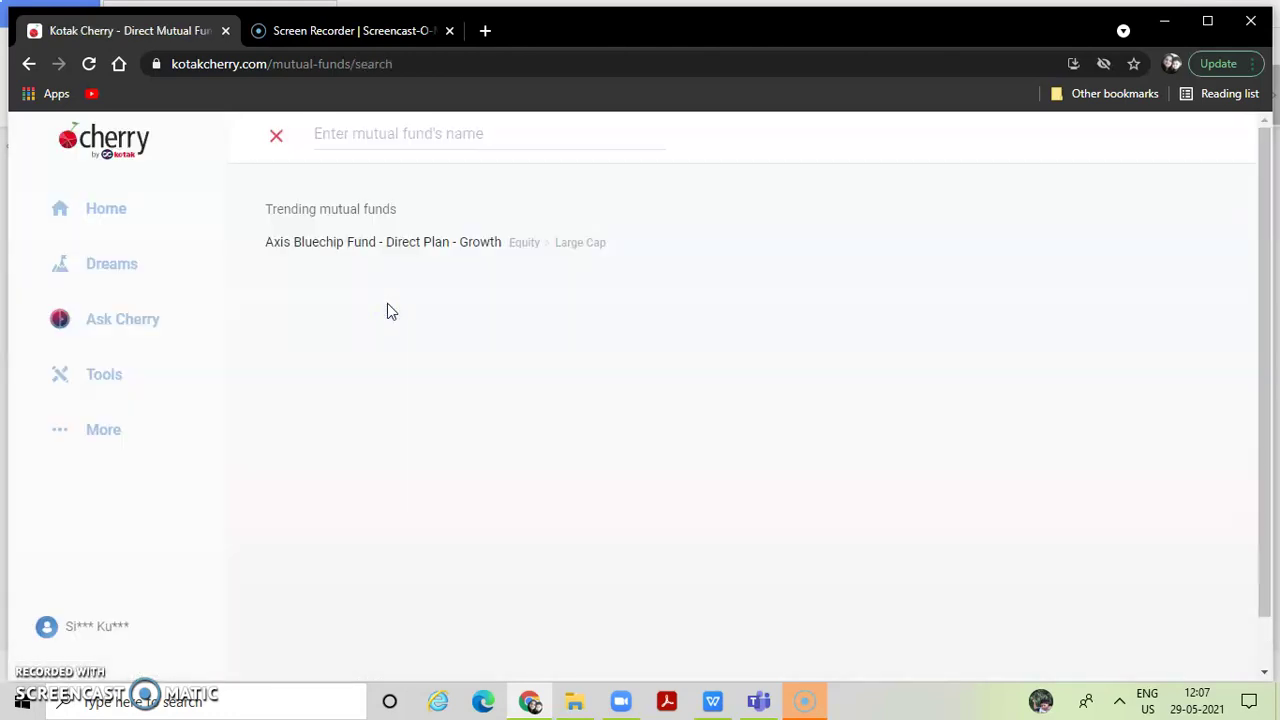
{"action": "left_click", "coordinate": [351, 135]}
{"action": "type", "text": "axis"}
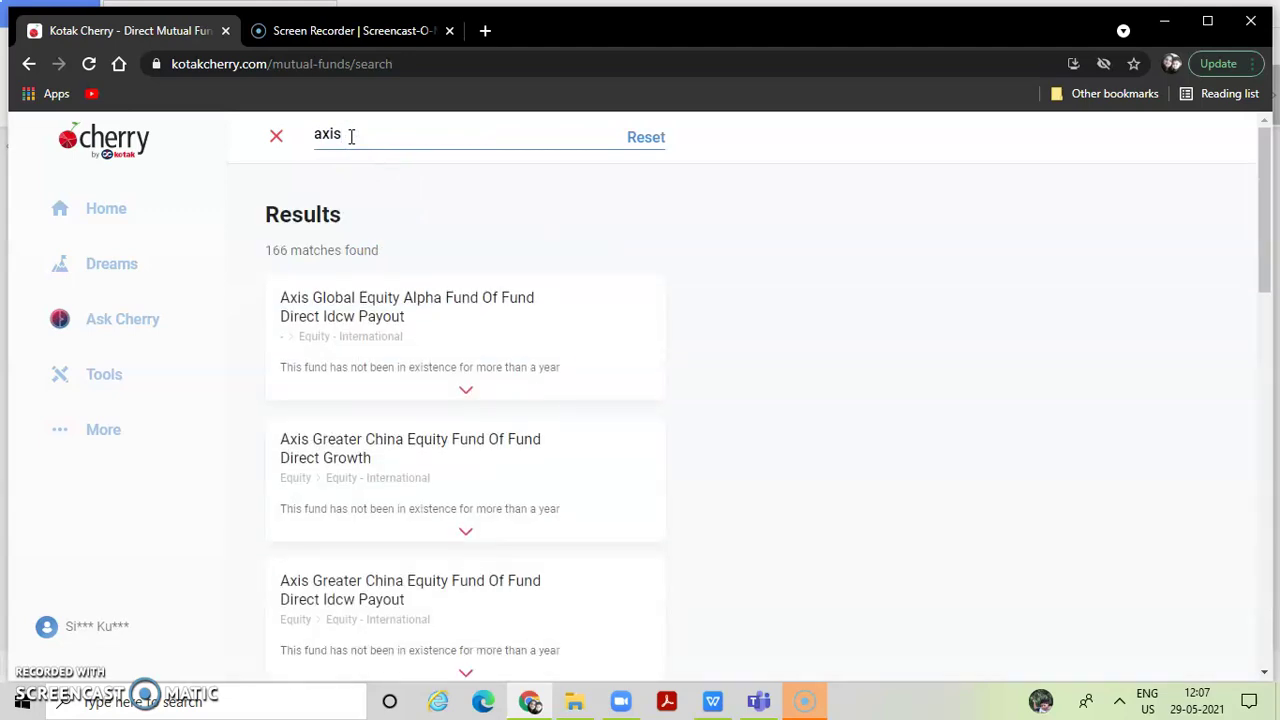
{"action": "type", "text": " savi"}
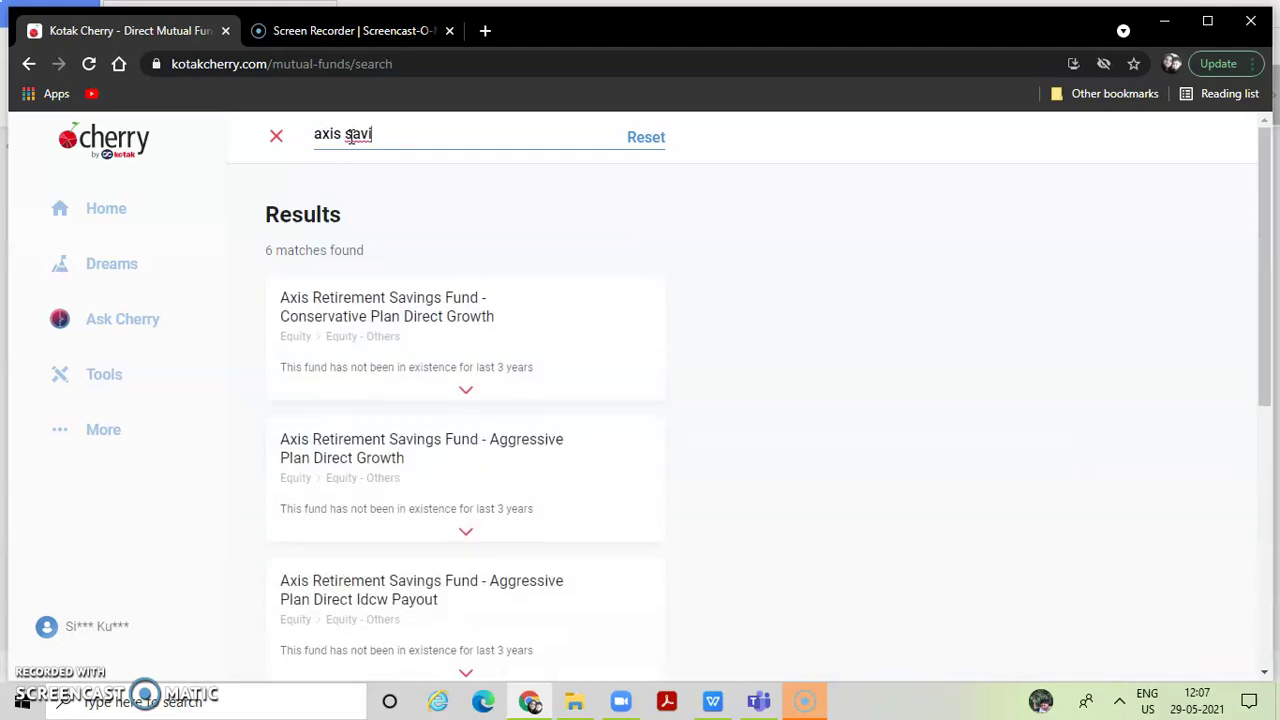
{"action": "key", "text": "BackSpace"}
{"action": "key", "text": "BackSpace"}
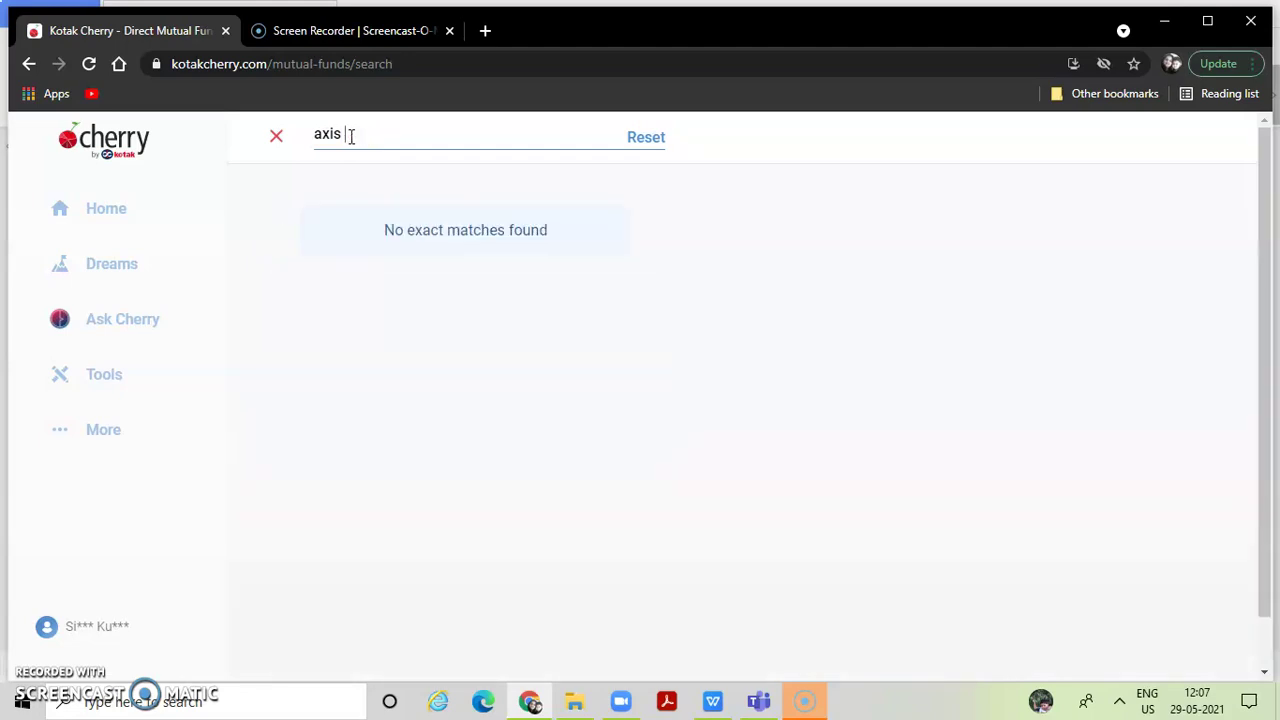
{"action": "type", "text": "blue"}
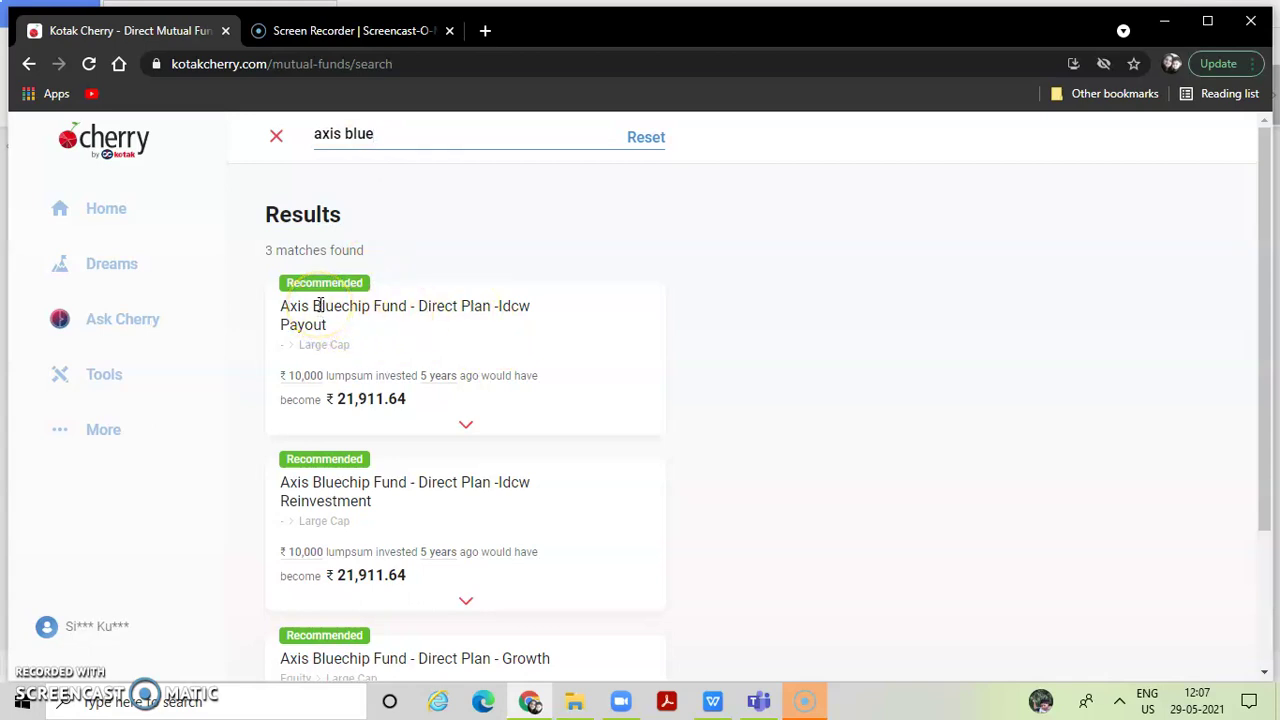
Replace the query with 'sbi', then search for 'icici' funds.
{"action": "left_click", "coordinate": [402, 134]}
{"action": "key", "text": "BackSpace"}
{"action": "key", "text": "BackSpace"}
{"action": "key", "text": "BackSpace"}
{"action": "key", "text": "BackSpace"}
{"action": "key", "text": "BackSpace"}
{"action": "key", "text": "BackSpace"}
{"action": "key", "text": "BackSpace"}
{"action": "key", "text": "BackSpace"}
{"action": "key", "text": "BackSpace"}
{"action": "type", "text": "sbi"}
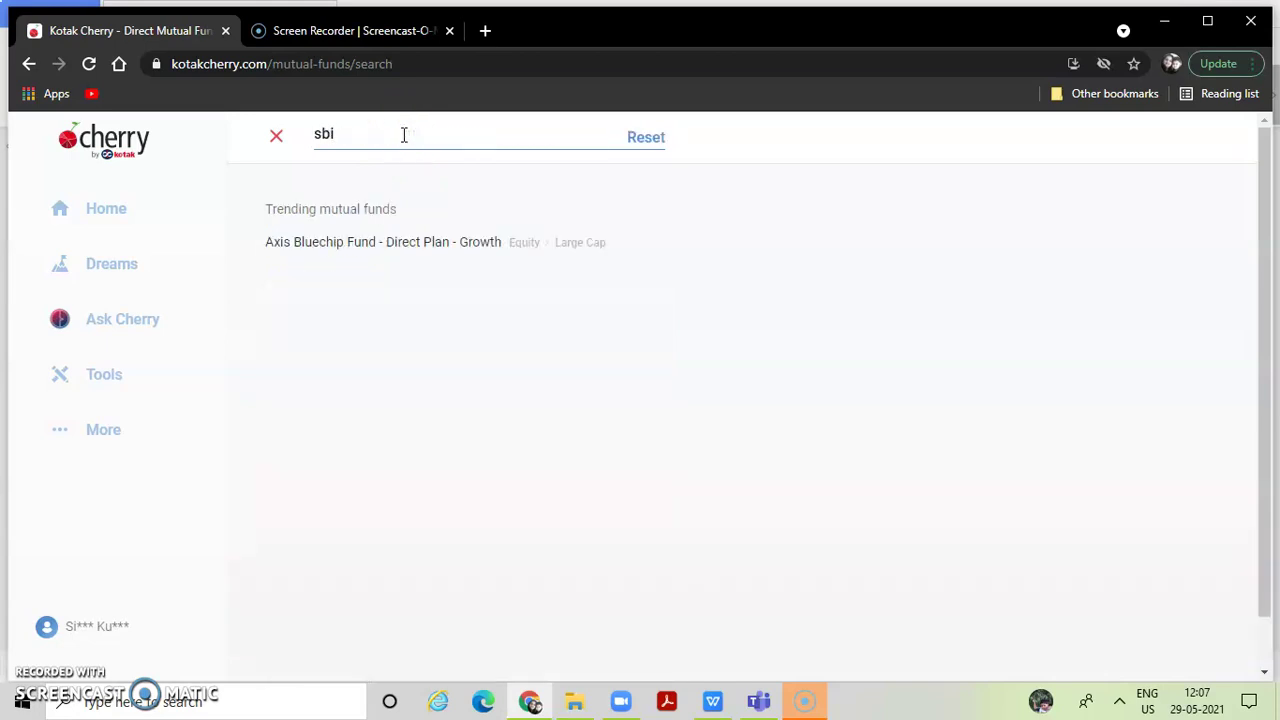
{"action": "left_click", "coordinate": [391, 227]}
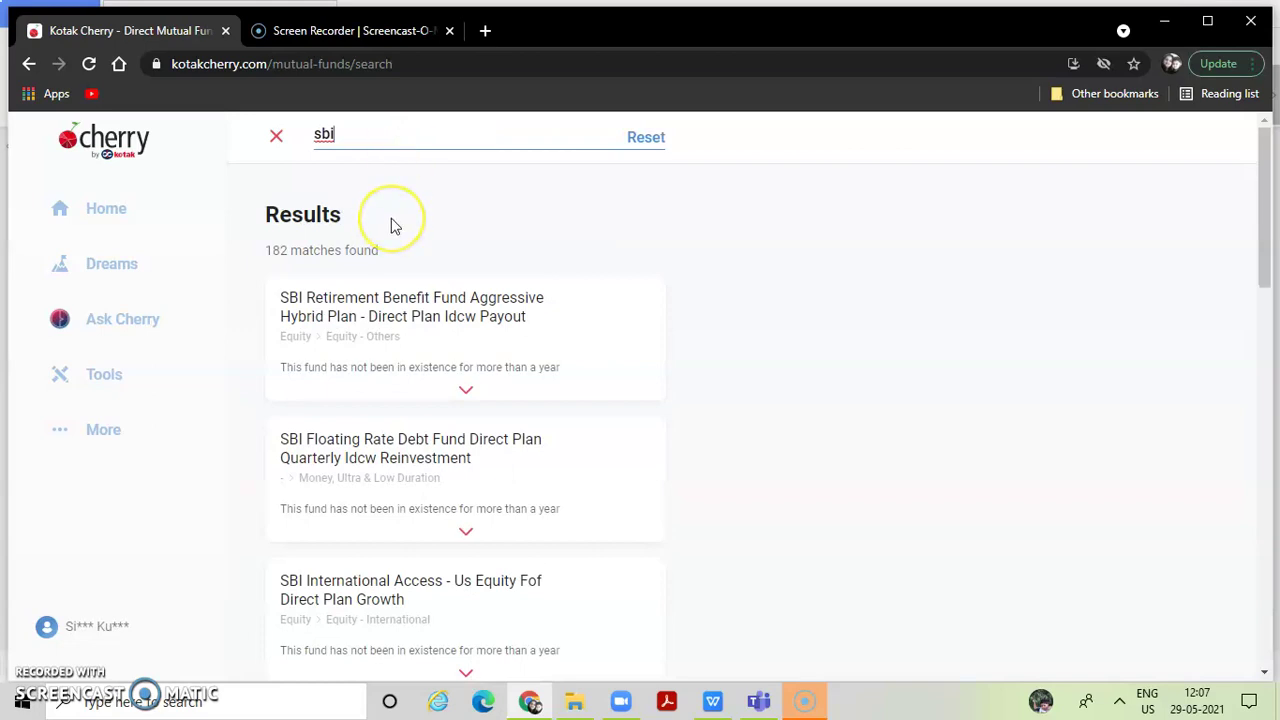
{"action": "type", "text": "icici"}
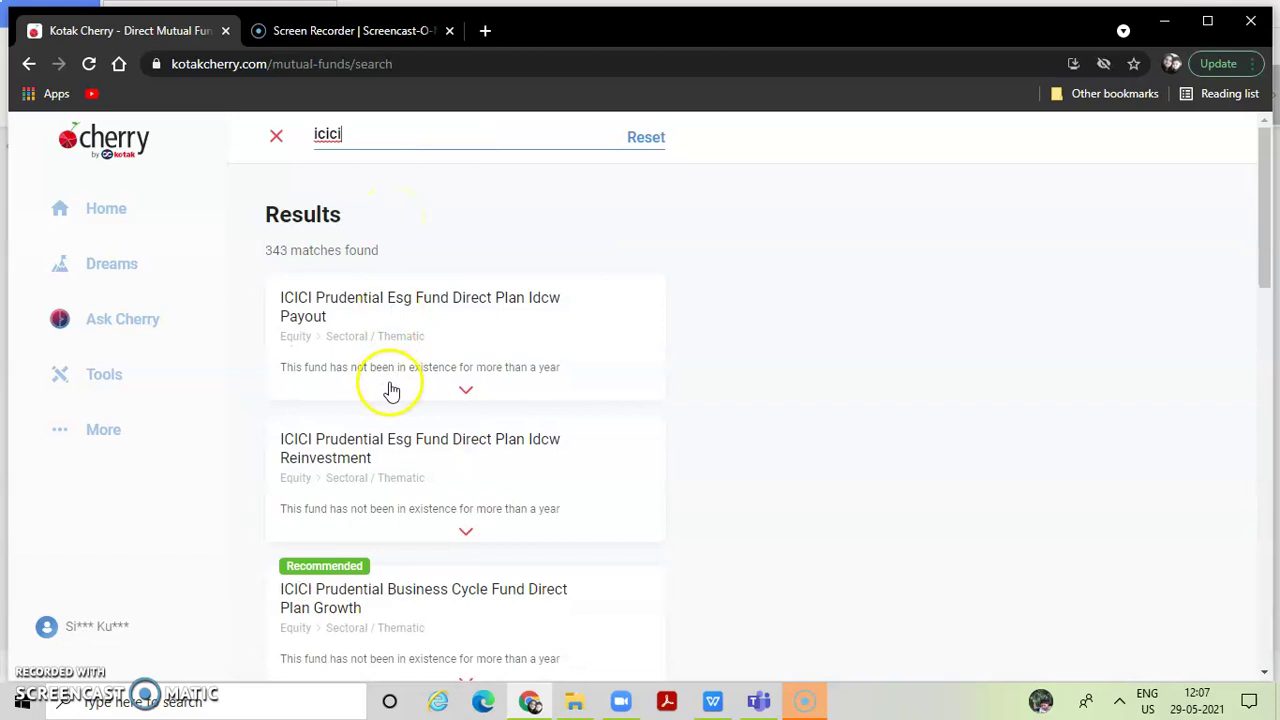
Replace the icici query with 'motilal oswal fl' to find Motilal Oswal Flexi Cap funds.
{"action": "key", "text": "BackSpace"}
{"action": "key", "text": "BackSpace"}
{"action": "key", "text": "BackSpace"}
{"action": "key", "text": "BackSpace"}
{"action": "key", "text": "BackSpace"}
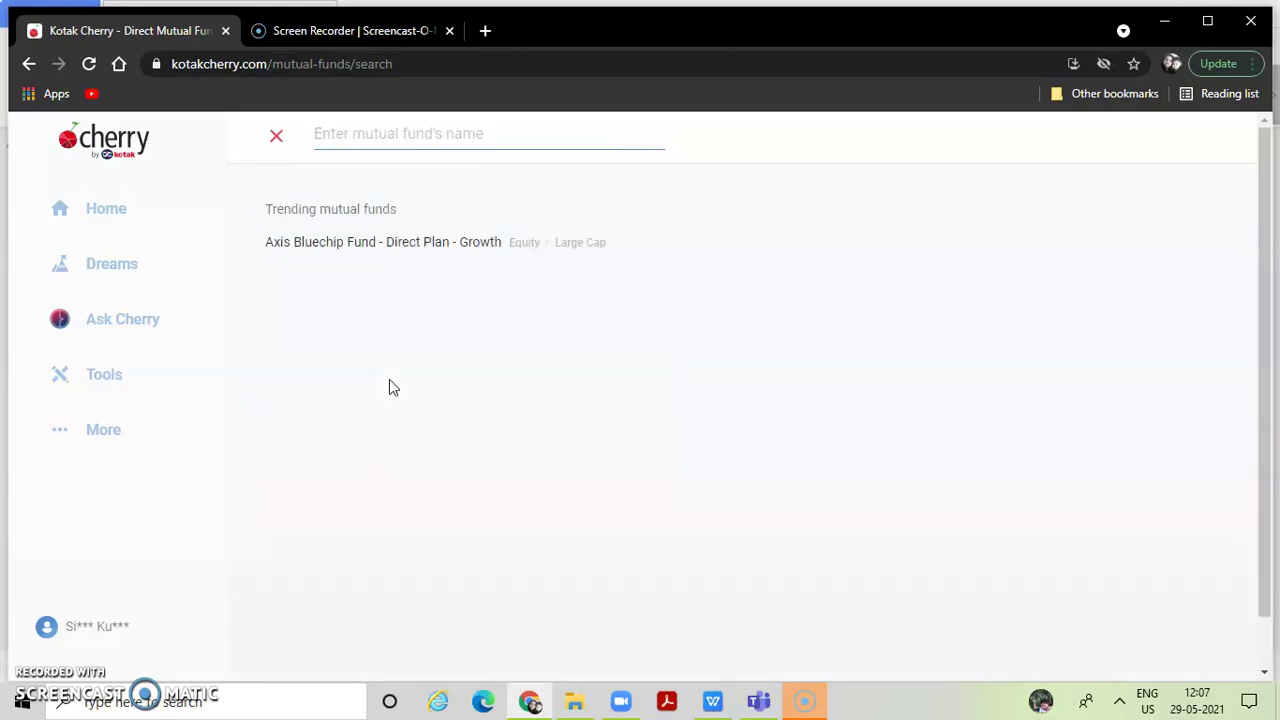
{"action": "type", "text": "motil"}
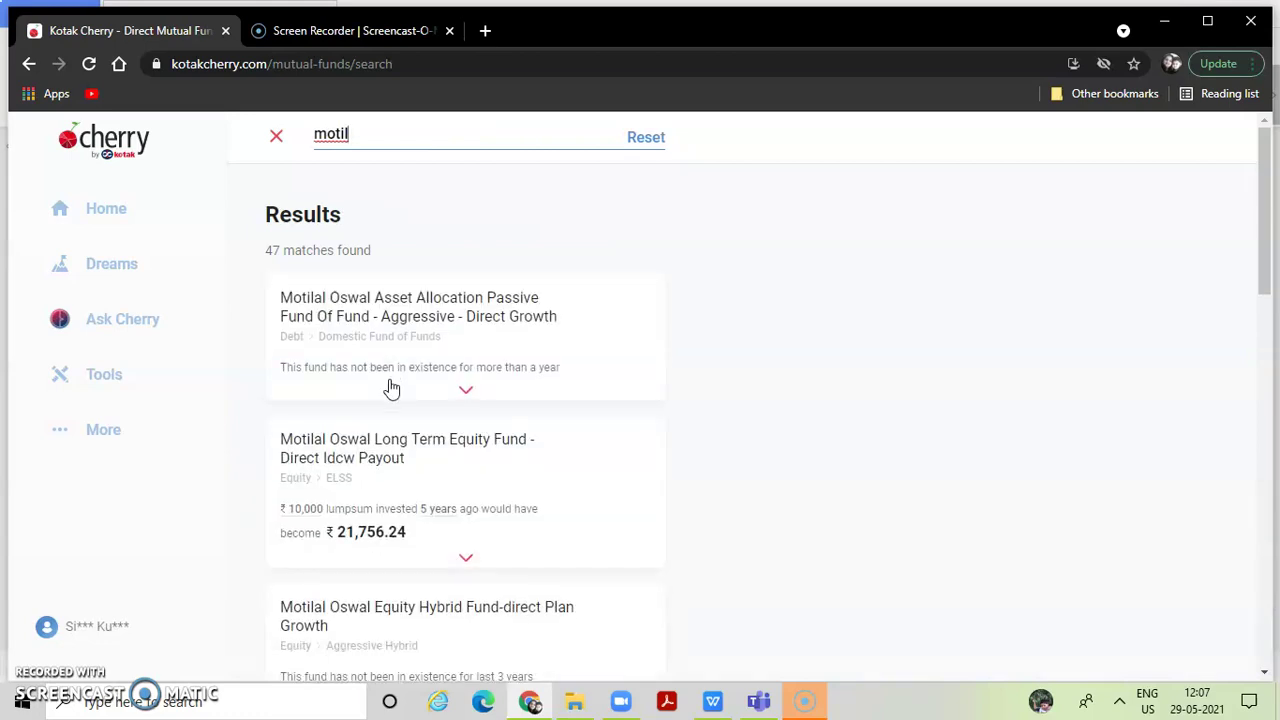
{"action": "type", "text": "al os"}
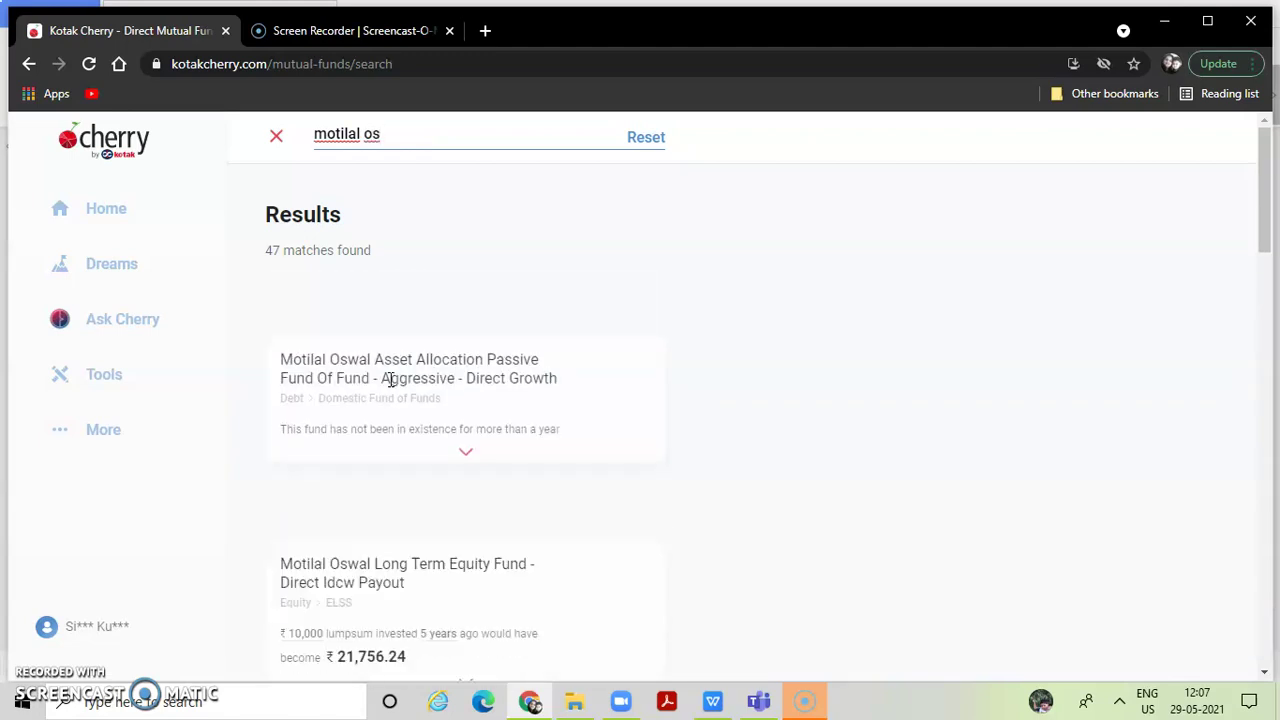
{"action": "type", "text": "wal"}
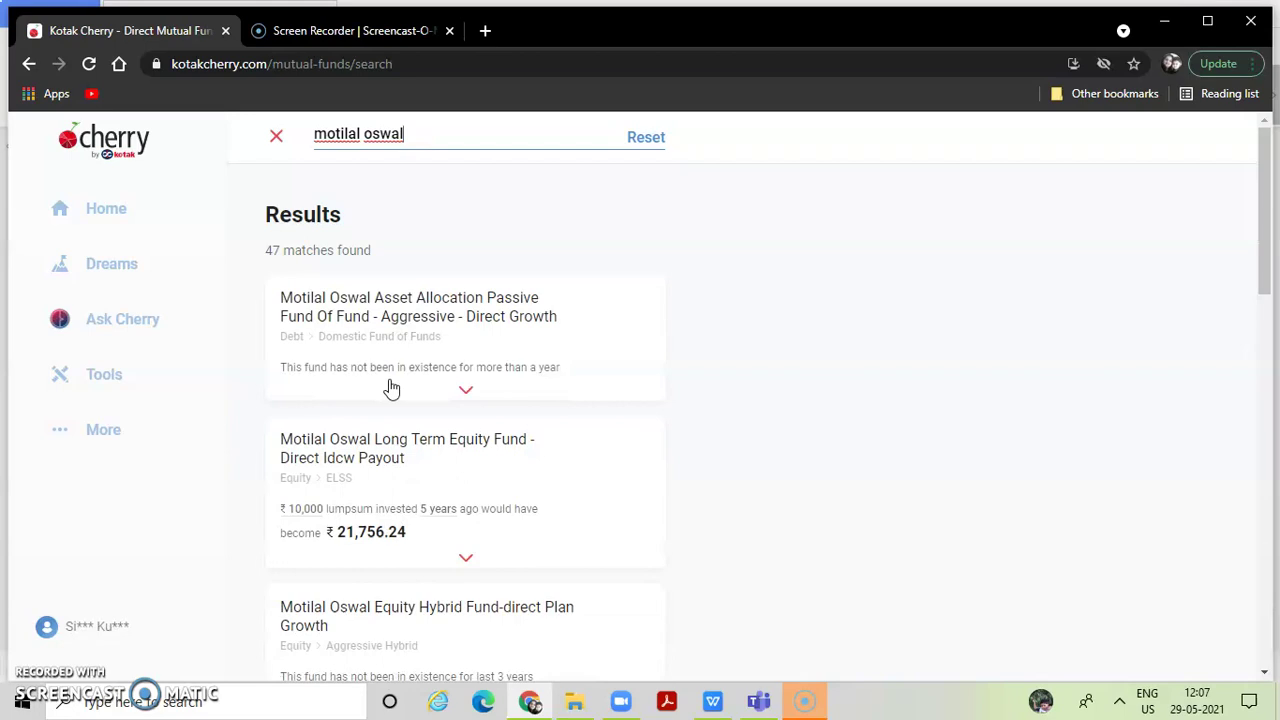
{"action": "type", "text": " fl"}
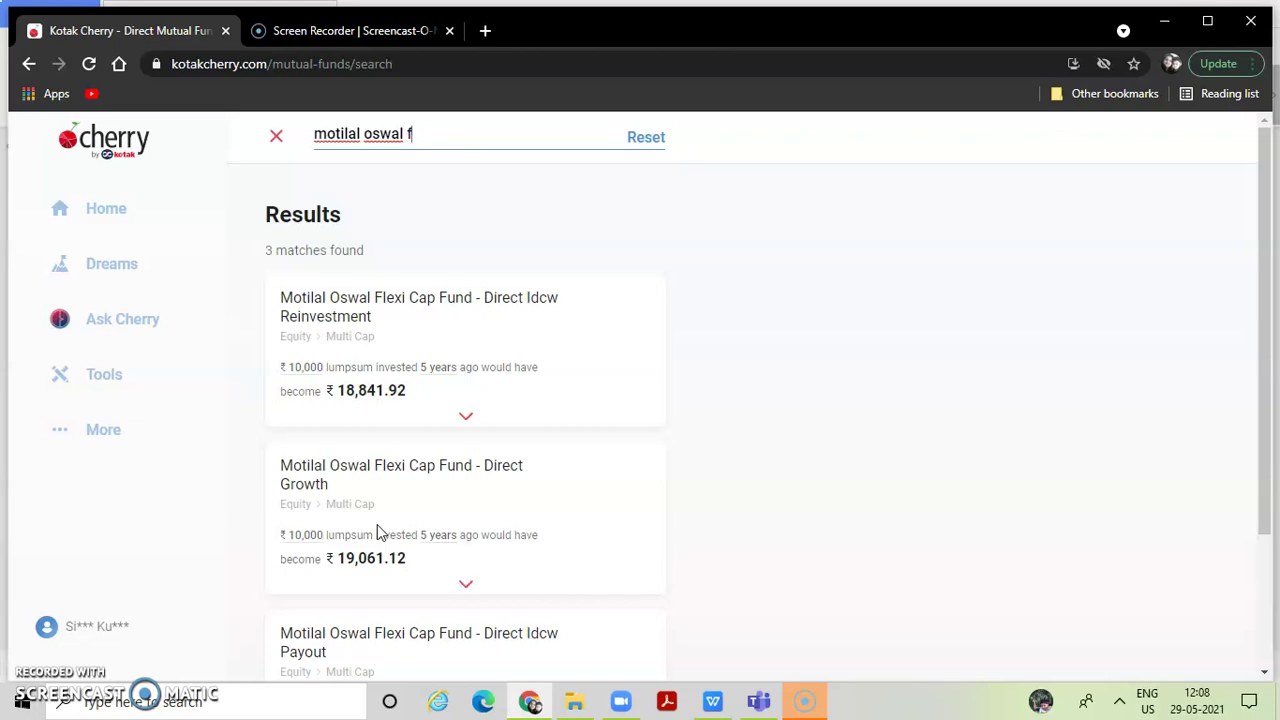
Search 'pa', then Invesco and Mirae funds, and clear the box to show trending funds.
{"action": "key", "text": "BackSpace"}
{"action": "key", "text": "BackSpace"}
{"action": "key", "text": "BackSpace"}
{"action": "key", "text": "BackSpace"}
{"action": "key", "text": "BackSpace"}
{"action": "key", "text": "BackSpace"}
{"action": "key", "text": "BackSpace"}
{"action": "key", "text": "BackSpace"}
{"action": "key", "text": "BackSpace"}
{"action": "key", "text": "BackSpace"}
{"action": "key", "text": "BackSpace"}
{"action": "key", "text": "BackSpace"}
{"action": "key", "text": "BackSpace"}
{"action": "key", "text": "BackSpace"}
{"action": "key", "text": "BackSpace"}
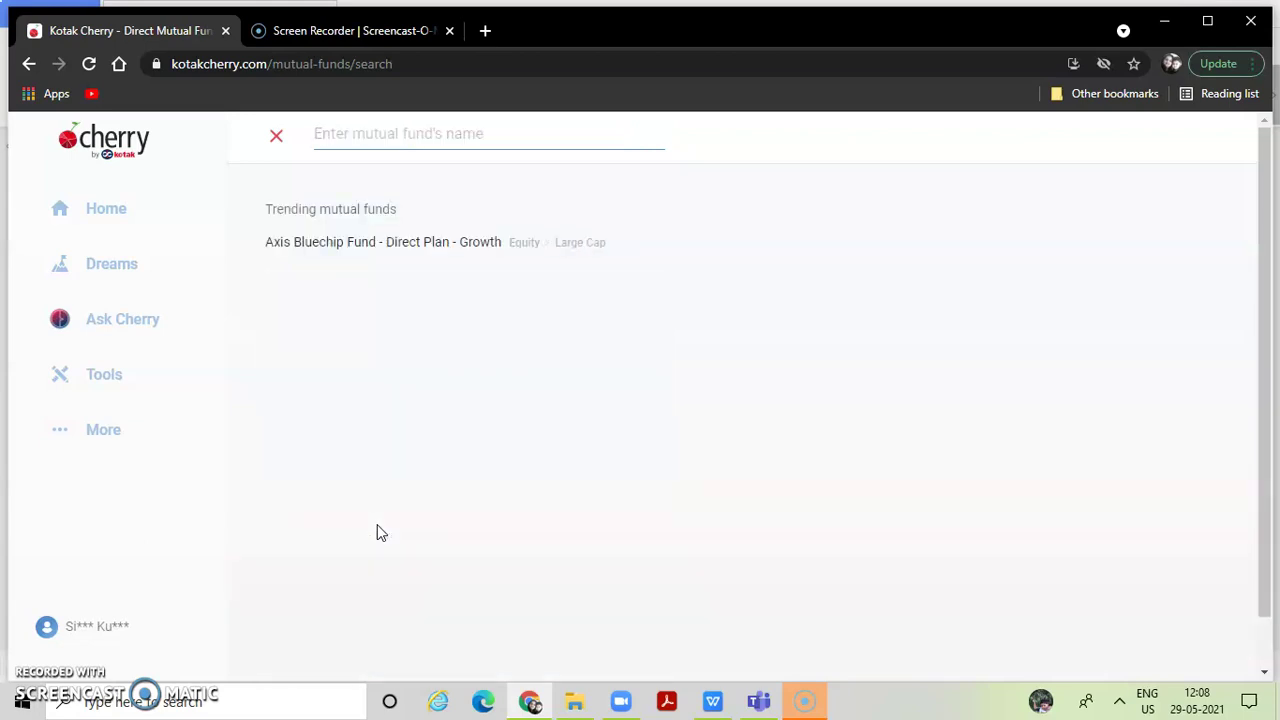
{"action": "type", "text": "para"}
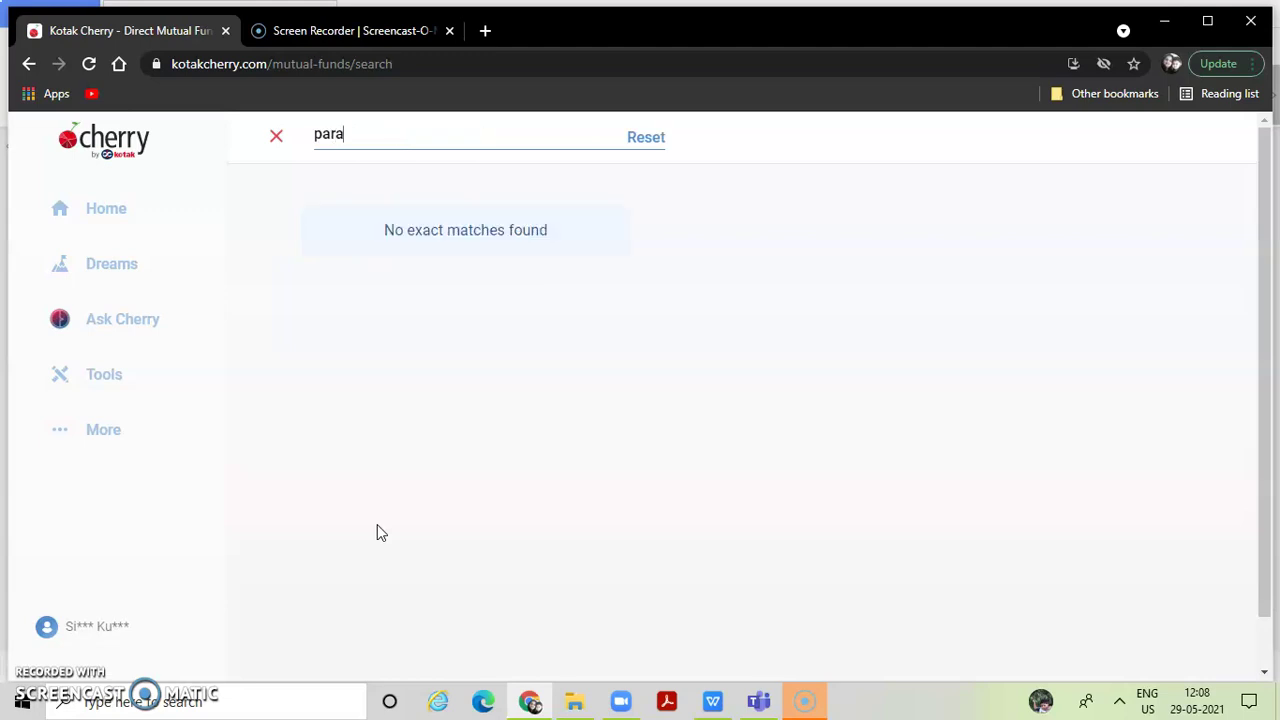
{"action": "key", "text": "BackSpace"}
{"action": "key", "text": "BackSpace"}
{"action": "key", "text": "BackSpace"}
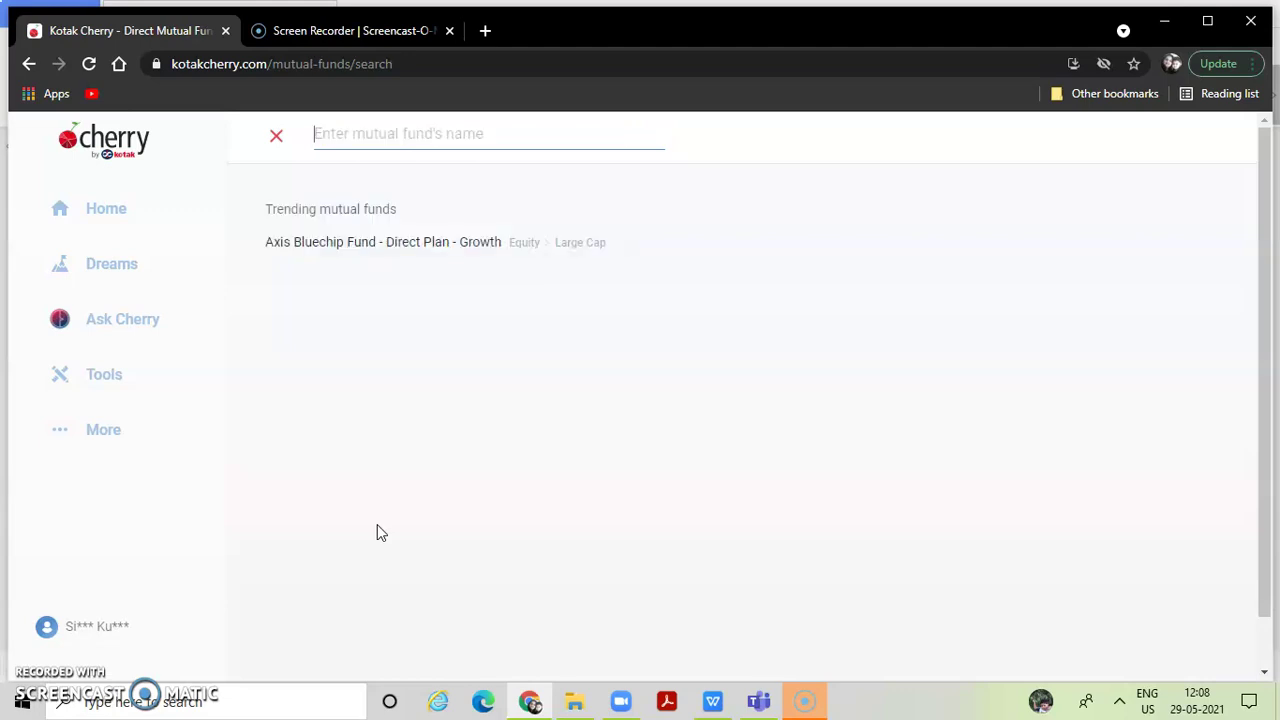
{"action": "type", "text": "invesc"}
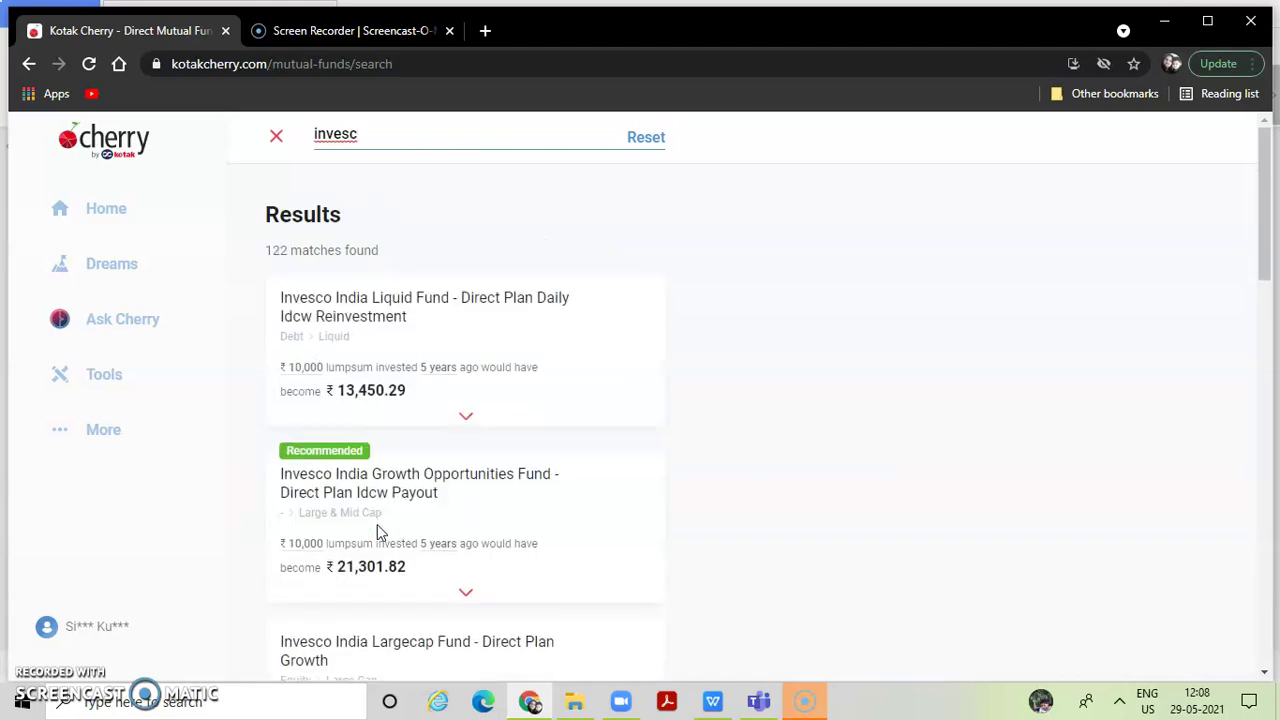
{"action": "key", "text": "BackSpace"}
{"action": "key", "text": "BackSpace"}
{"action": "key", "text": "BackSpace"}
{"action": "key", "text": "BackSpace"}
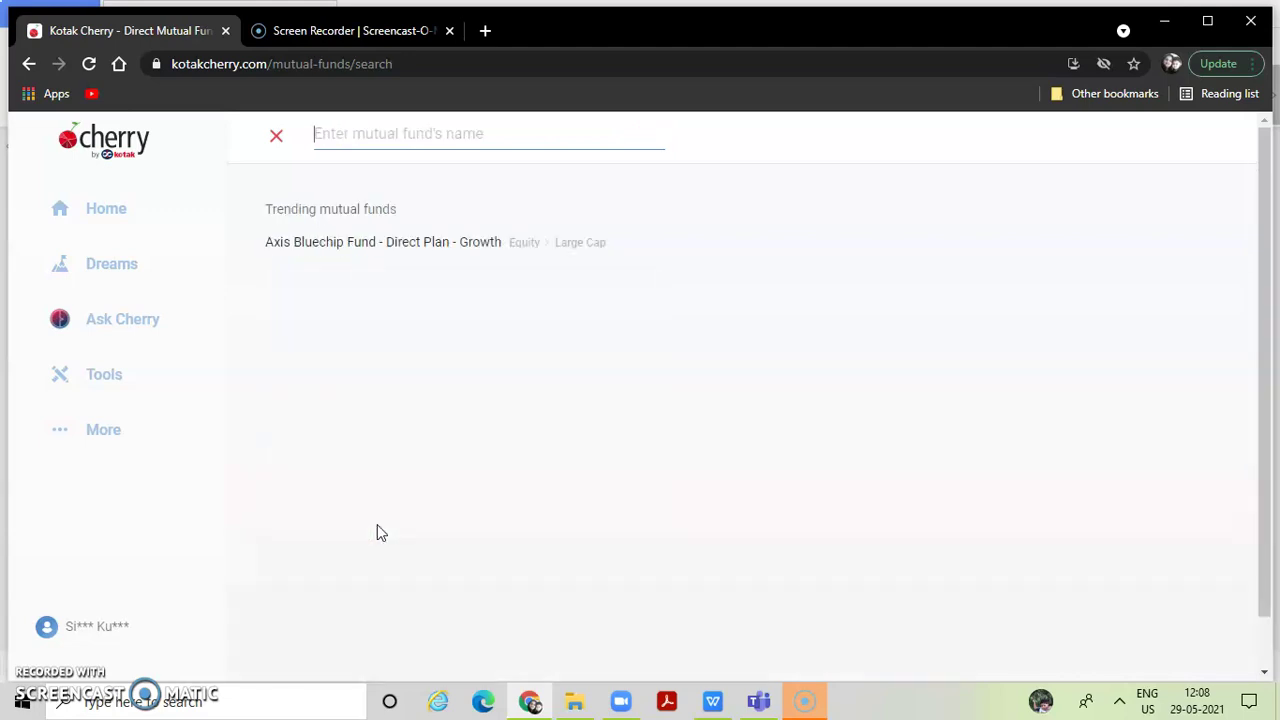
{"action": "type", "text": "mira"}
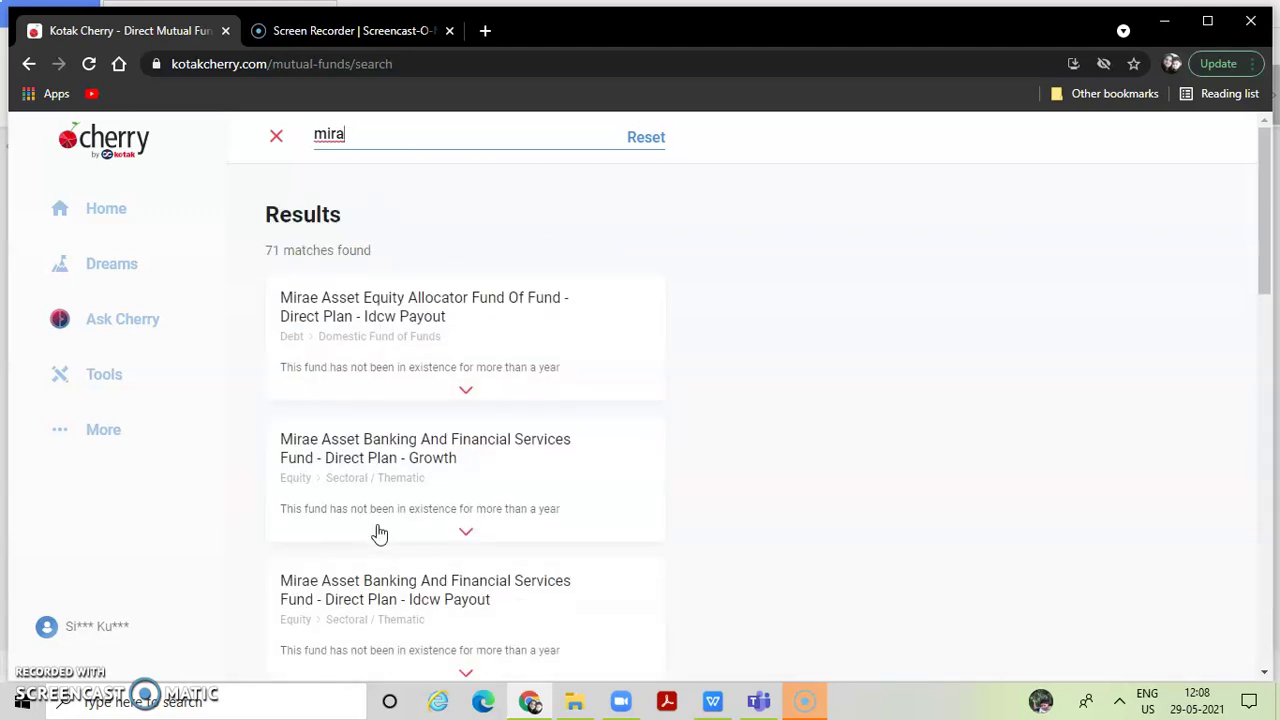
{"action": "key", "text": "BackSpace"}
{"action": "key", "text": "BackSpace"}
{"action": "key", "text": "BackSpace"}
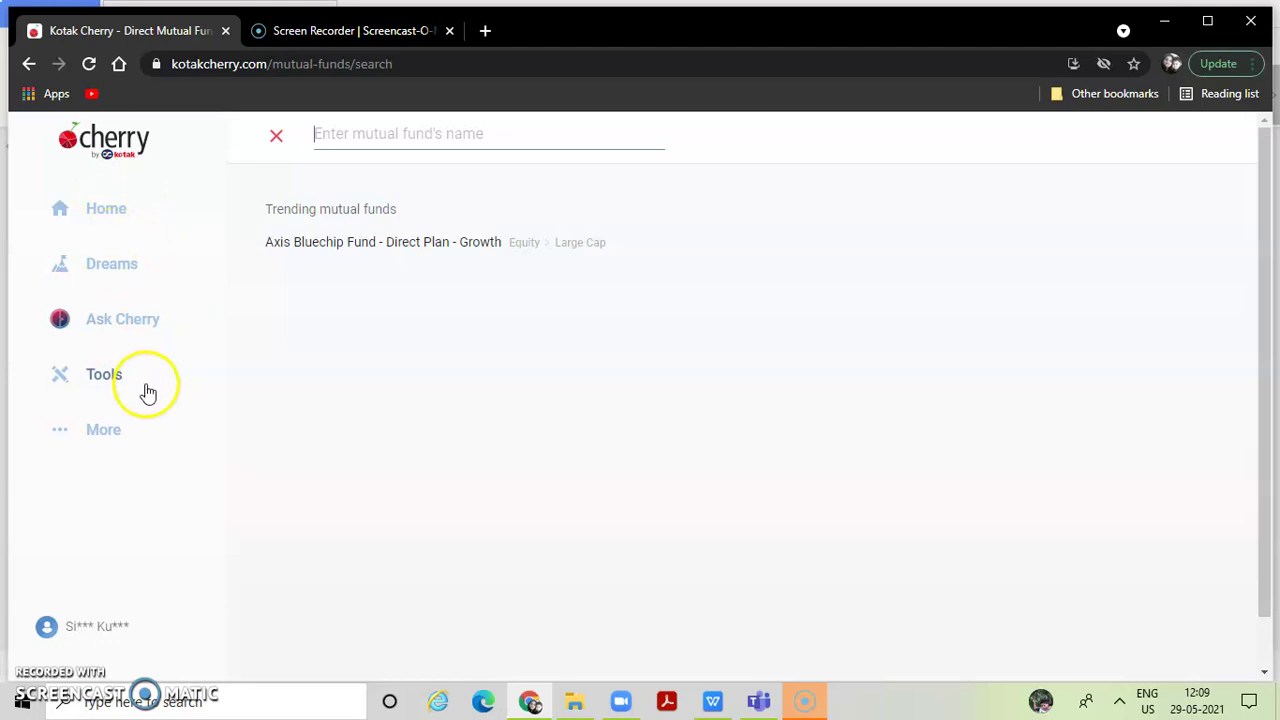
Review the ₹10,000 fixed deposit at 5.3% for 10 years, then return to Home.
{"action": "left_click", "coordinate": [103, 145]}
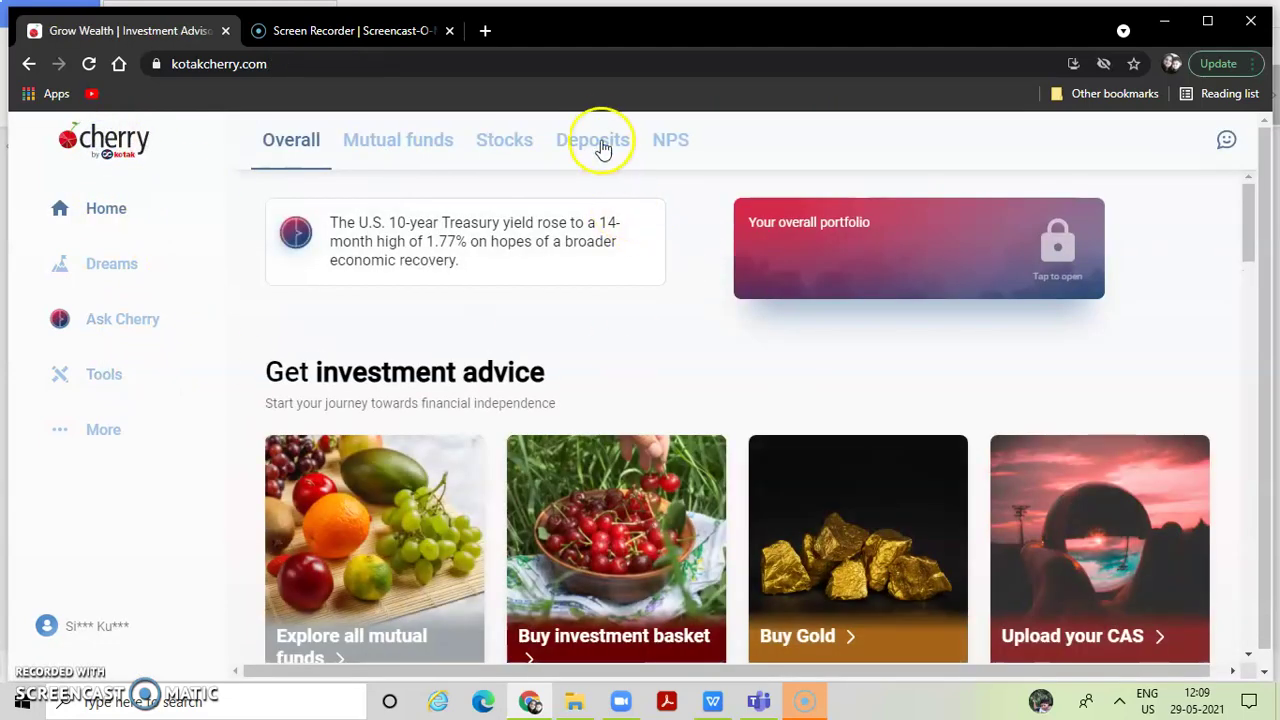
{"action": "left_click", "coordinate": [598, 142]}
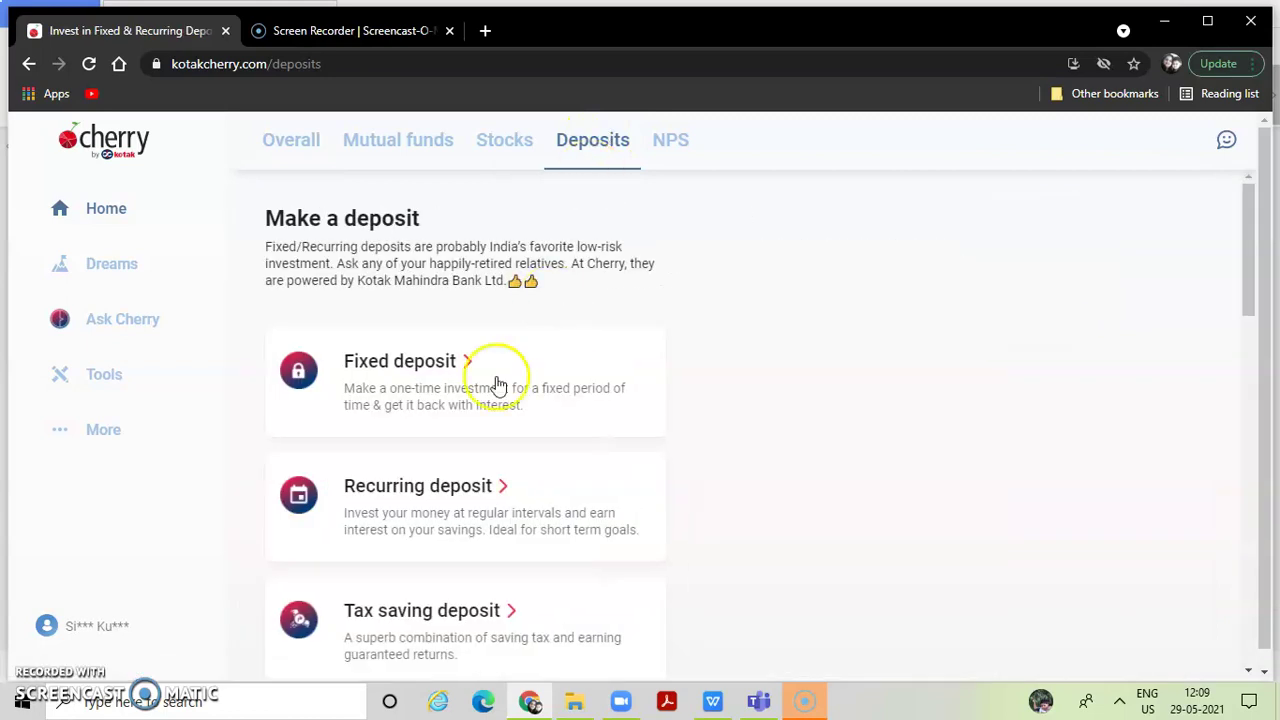
{"action": "left_click", "coordinate": [406, 364]}
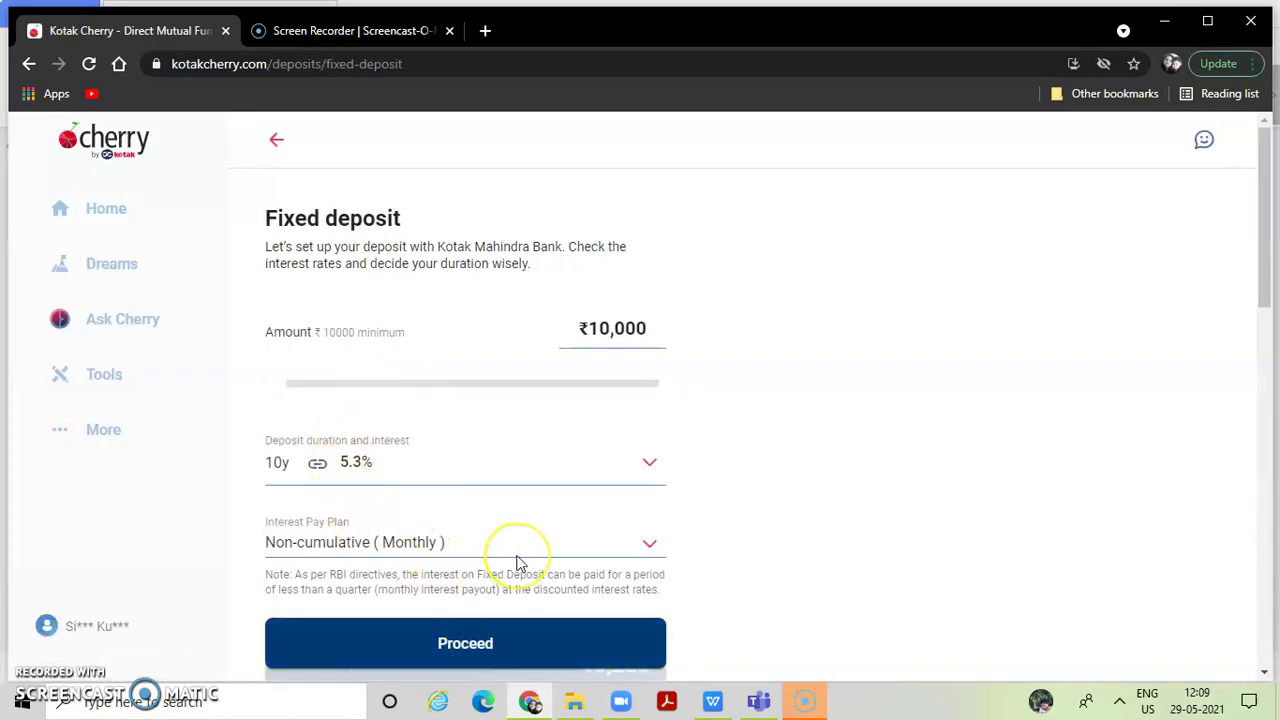
{"action": "left_click", "coordinate": [480, 460]}
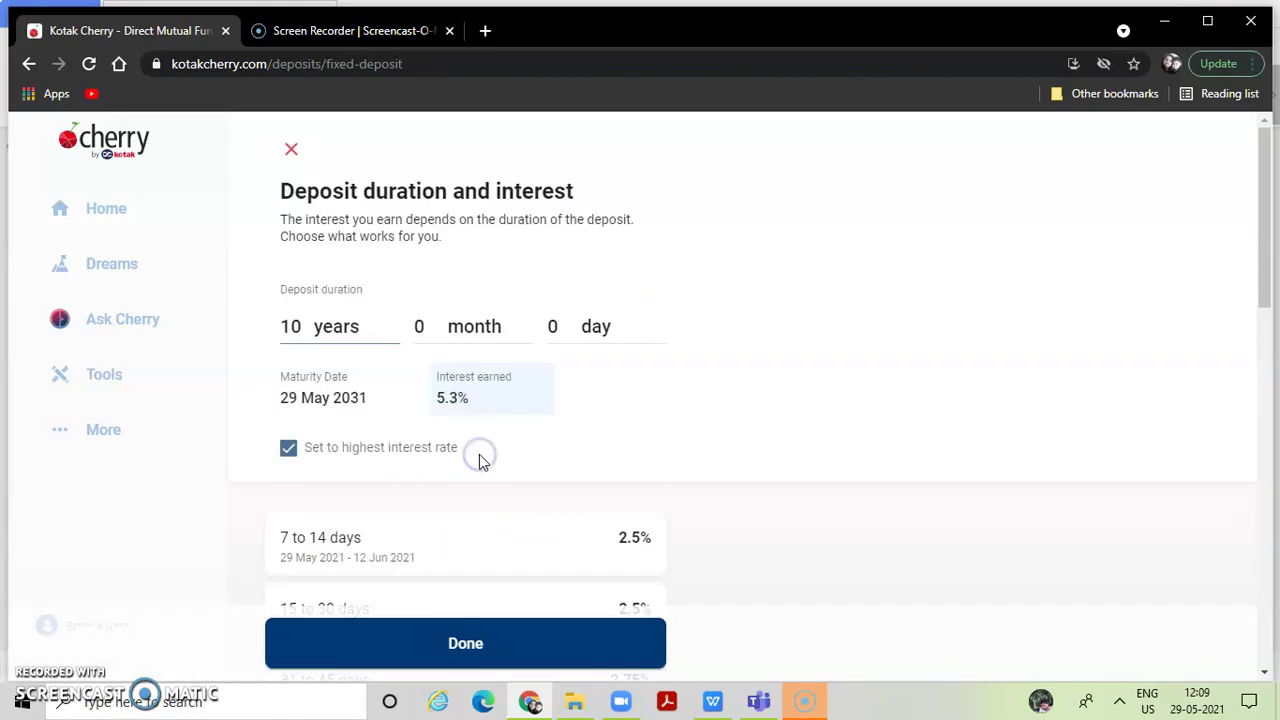
{"action": "left_click", "coordinate": [815, 388]}
{"action": "left_click", "coordinate": [104, 214]}
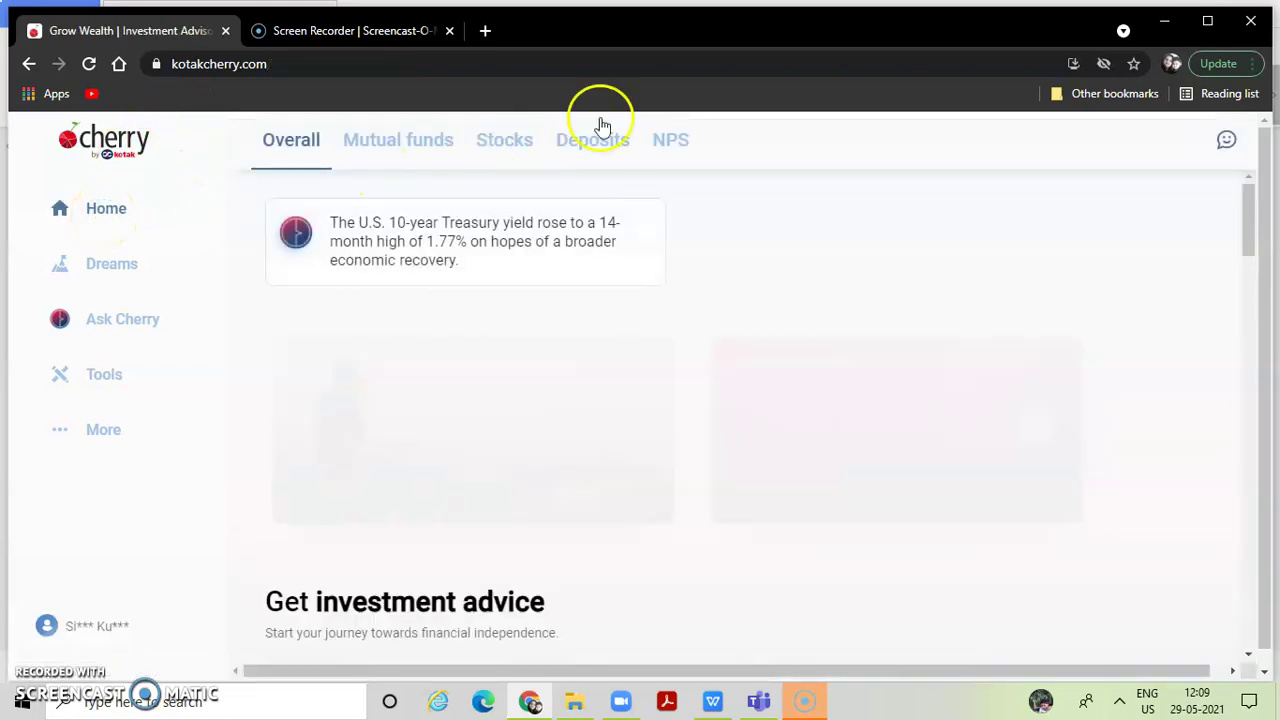
Open Stocks, try the stock search, then return and scroll past Sensex and Nifty 50 figures.
{"action": "left_click", "coordinate": [514, 150]}
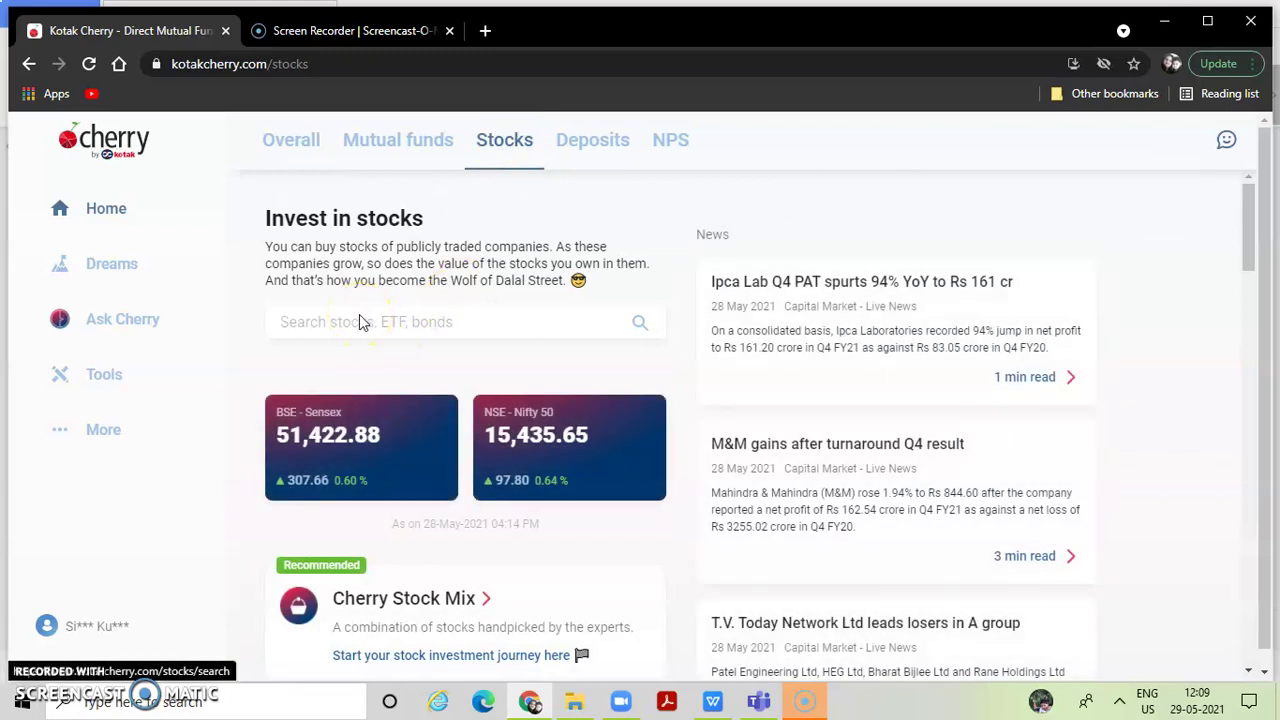
{"action": "left_click", "coordinate": [362, 321]}
{"action": "left_click", "coordinate": [117, 215]}
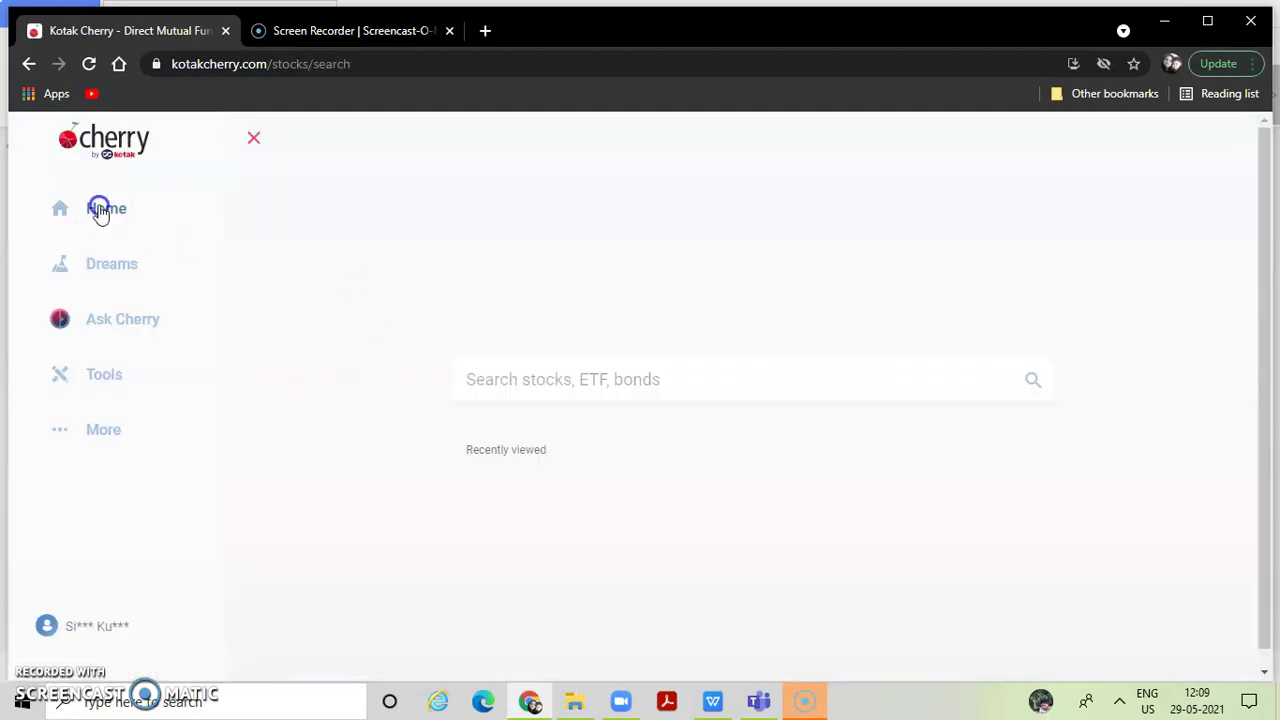
{"action": "left_click", "coordinate": [515, 143]}
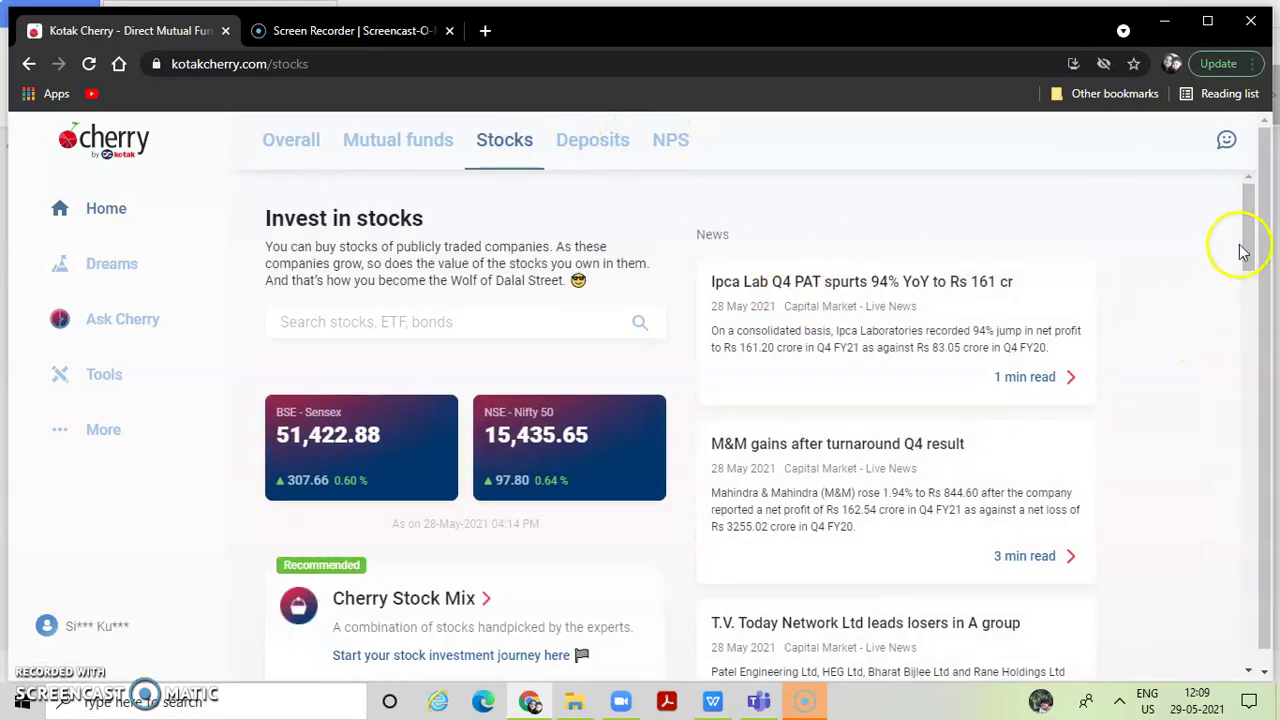
{"action": "mouse_move", "coordinate": [1248, 246]}
{"action": "left_mouse_down"}
{"action": "mouse_move", "coordinate": [1264, 399]}
{"action": "mouse_move", "coordinate": [1242, 234]}
{"action": "left_mouse_up"}
{"action": "left_click", "coordinate": [696, 250]}
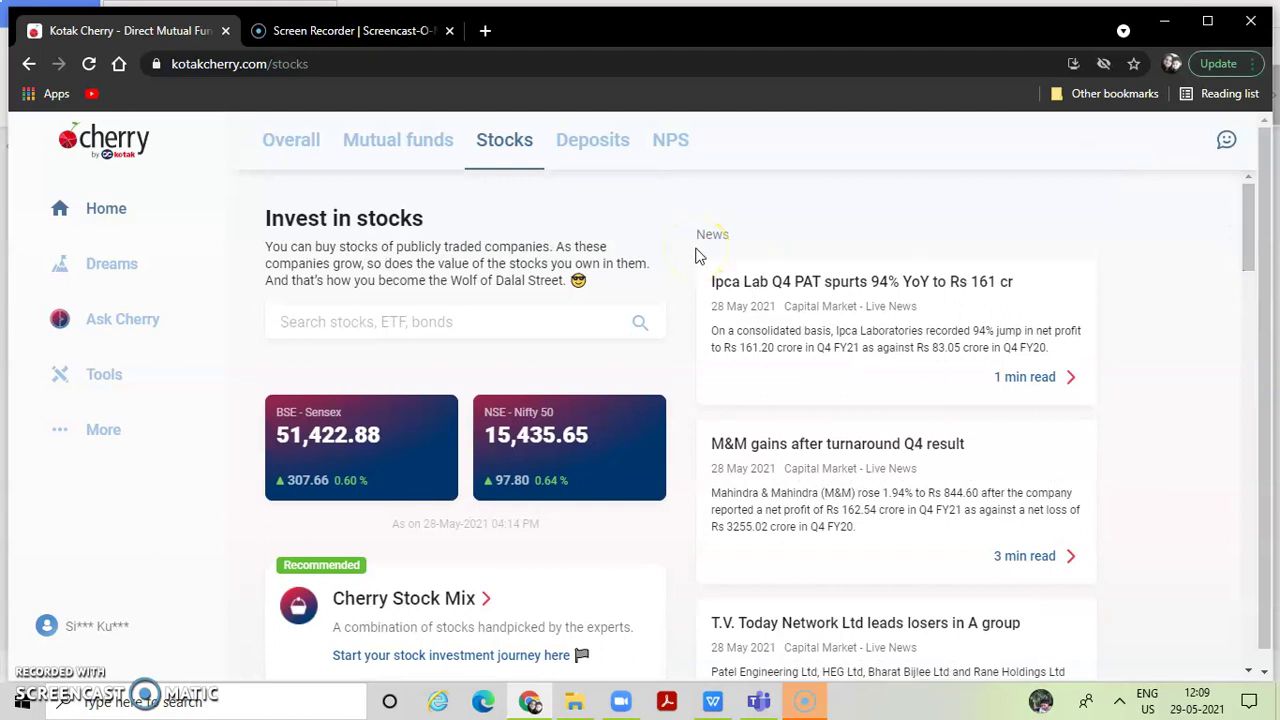
{"action": "left_click_drag", "start_coordinate": [1247, 187], "coordinate": [1253, 143]}
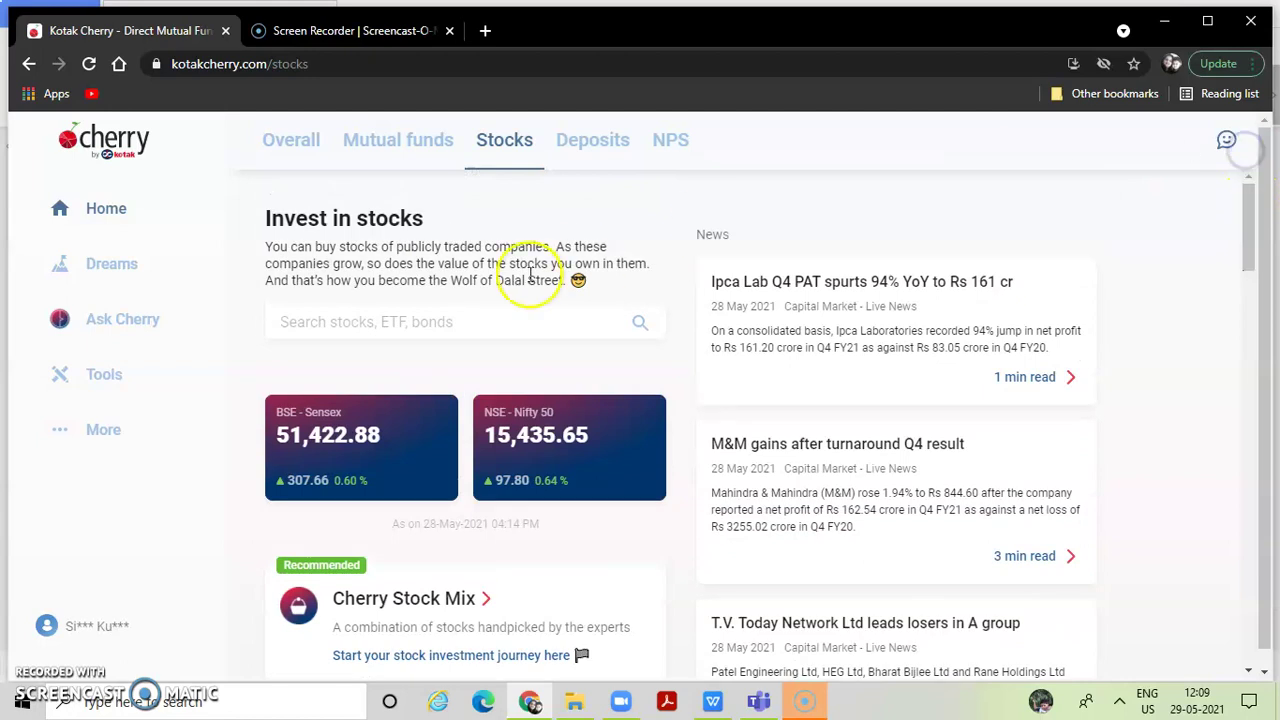
Open the NPS page, scroll down through its articles, and back to the top.
{"action": "left_click", "coordinate": [688, 139]}
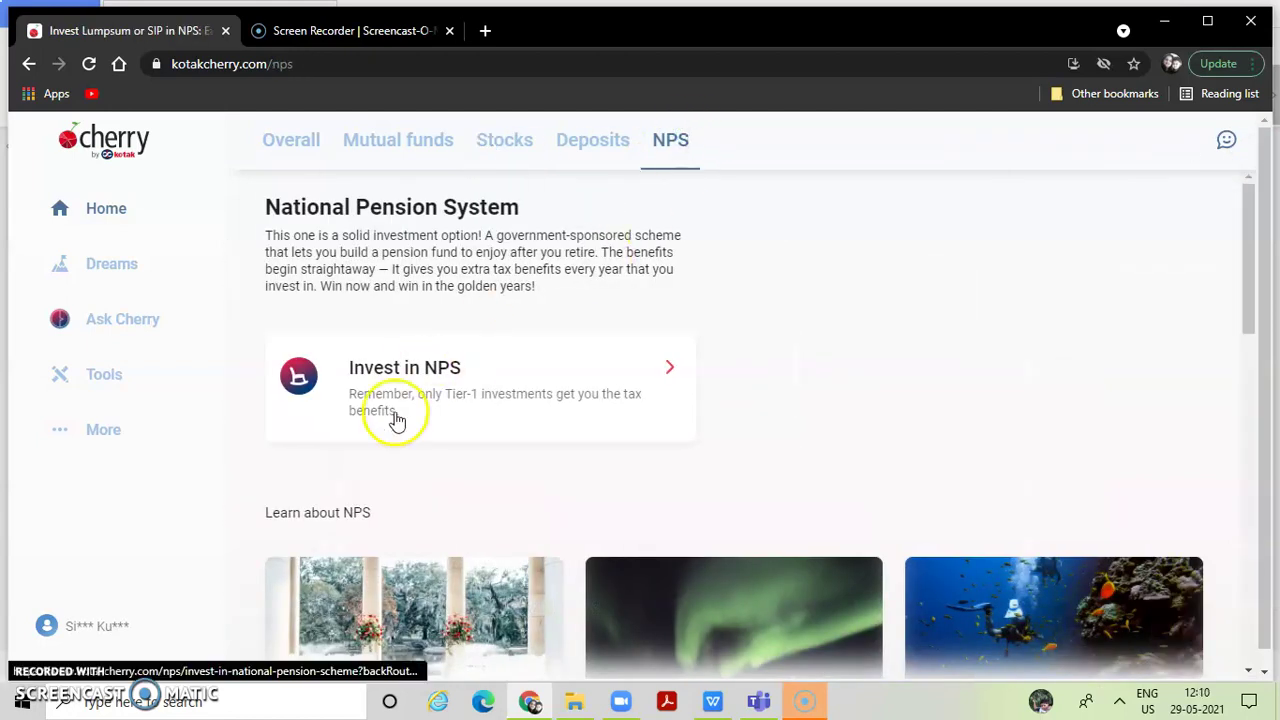
{"action": "left_click_drag", "start_coordinate": [1247, 243], "coordinate": [1260, 366]}
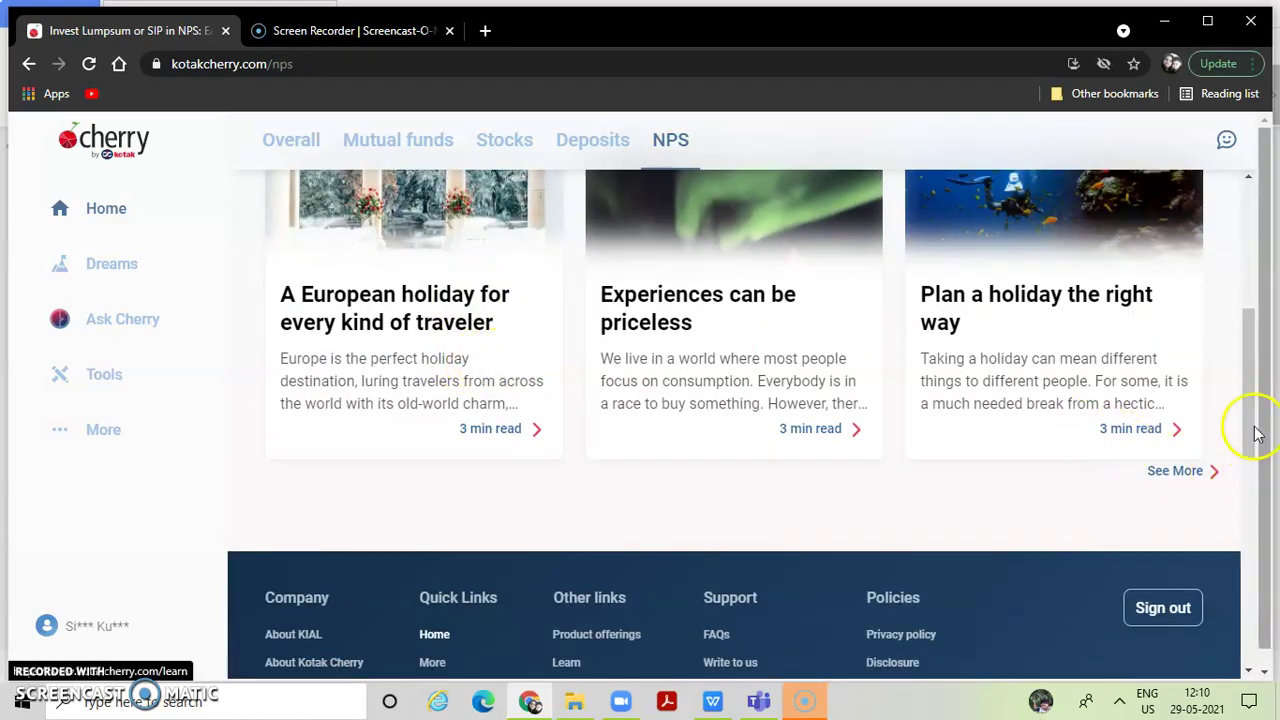
{"action": "left_click", "coordinate": [1245, 392]}
{"action": "left_click_drag", "start_coordinate": [1245, 392], "coordinate": [1237, 240]}
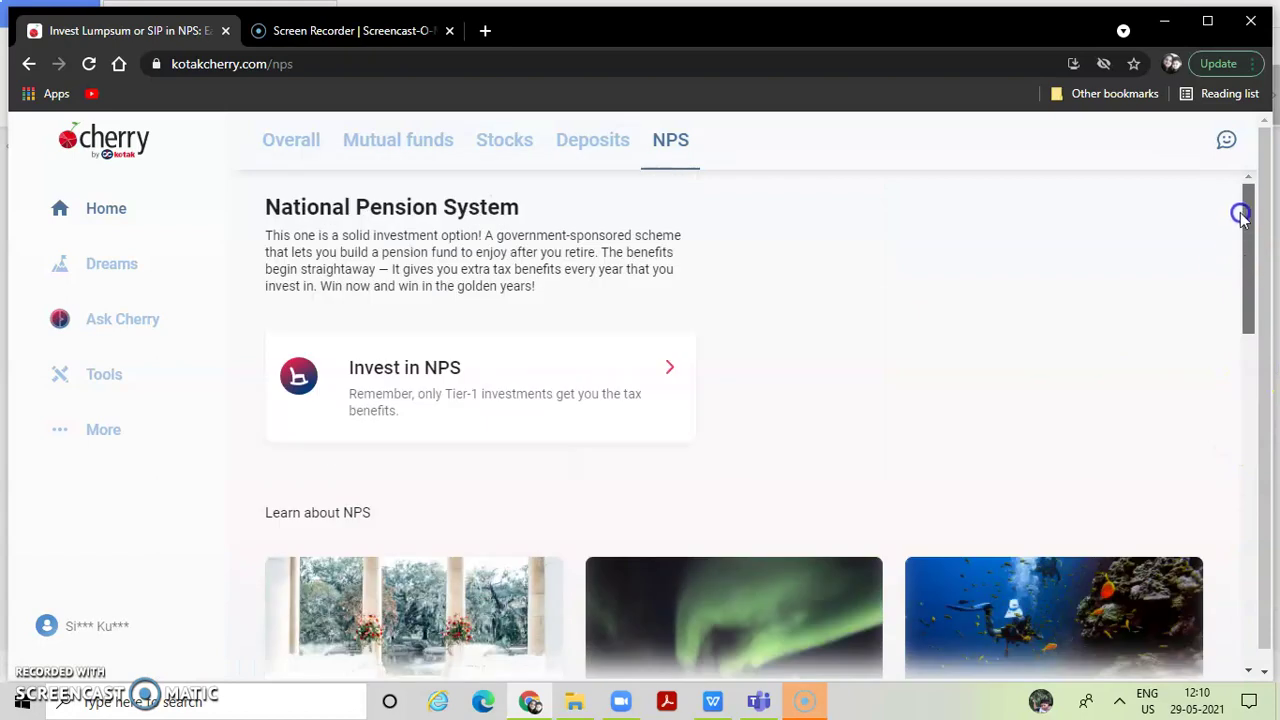
Return to the Overall dashboard and scroll down to the Get investment advice cards.
{"action": "left_click", "coordinate": [276, 146]}
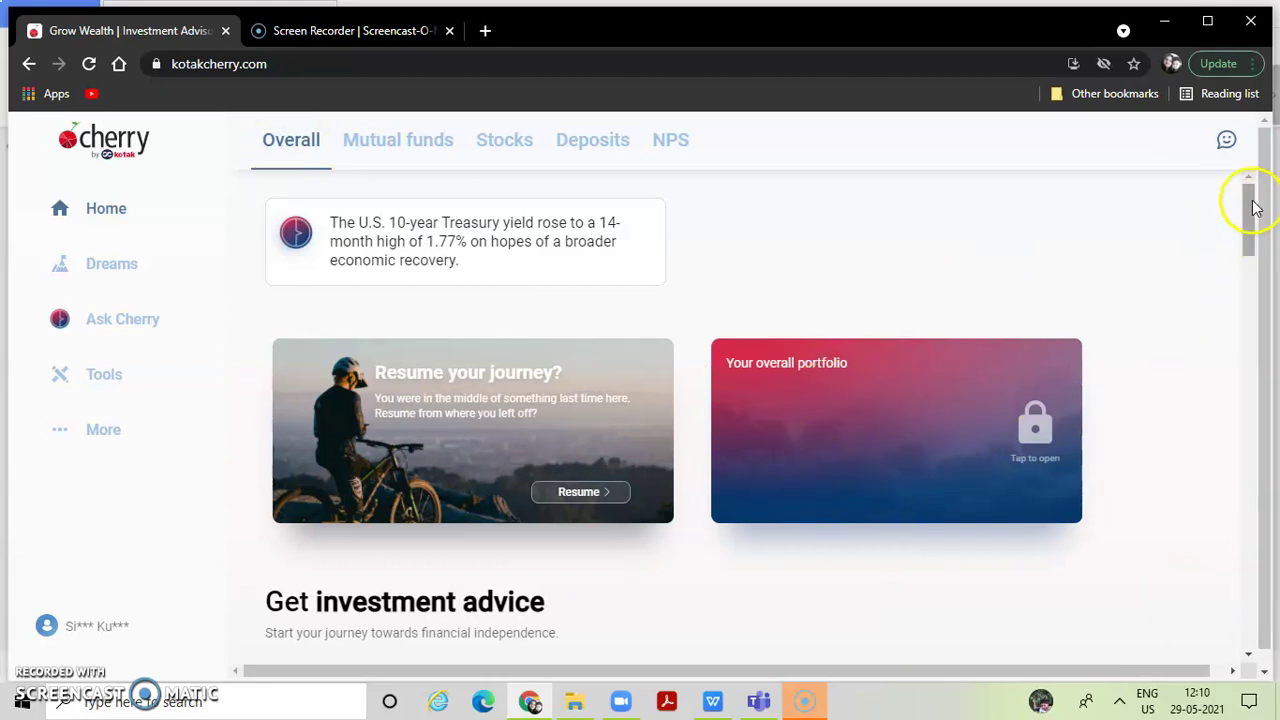
{"action": "left_click_drag", "start_coordinate": [1248, 210], "coordinate": [1260, 275]}
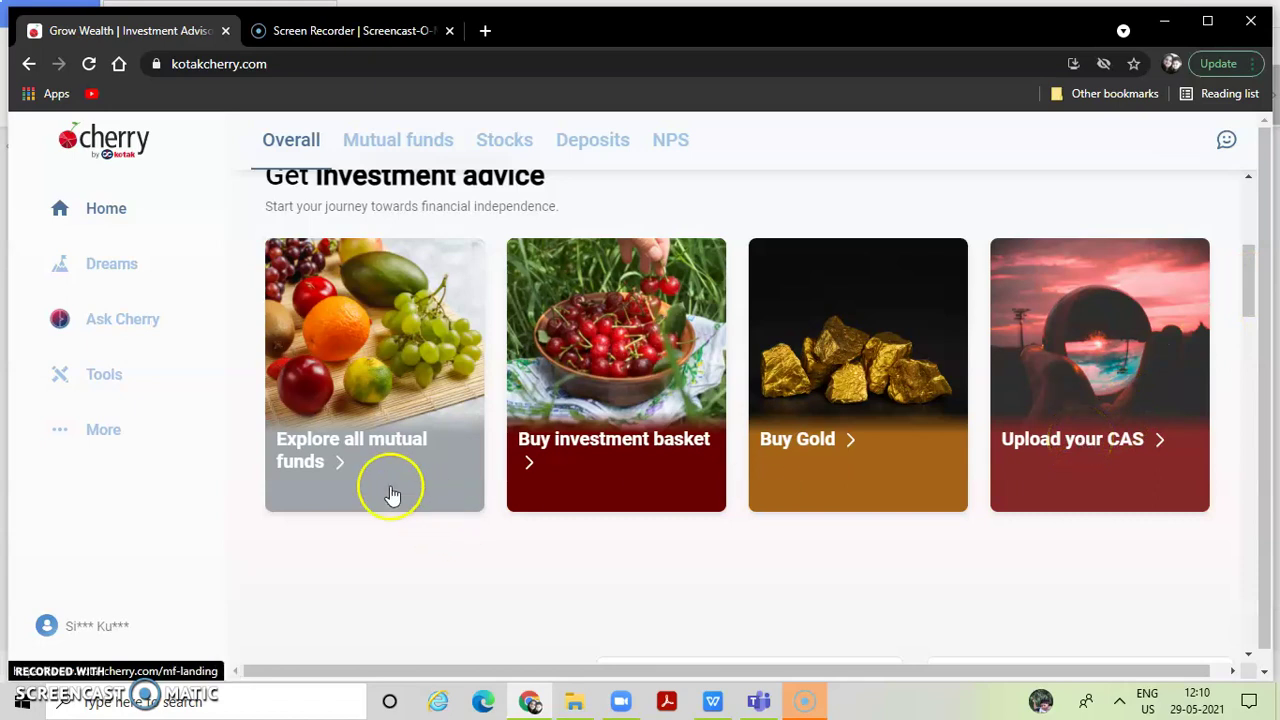
{"action": "left_click", "coordinate": [349, 445]}
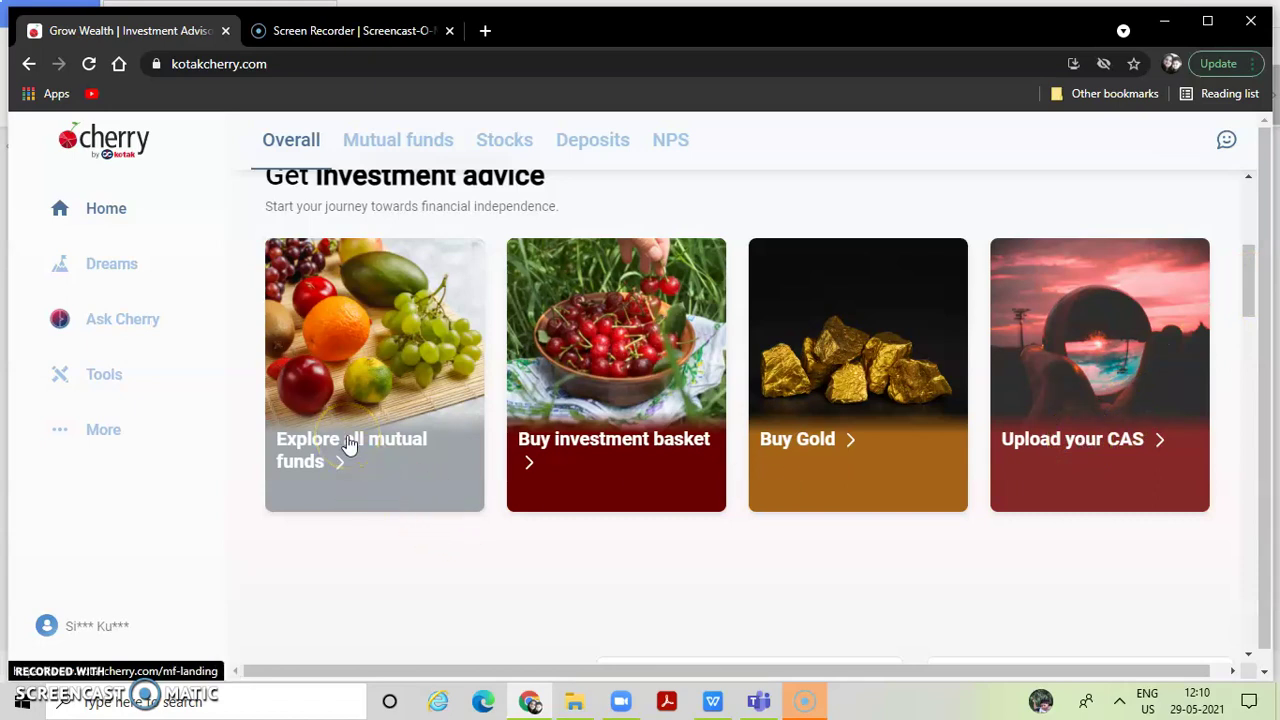
Open Upload your CAS and scroll through the CAMS PDF download and attach steps.
{"action": "left_click", "coordinate": [1075, 443]}
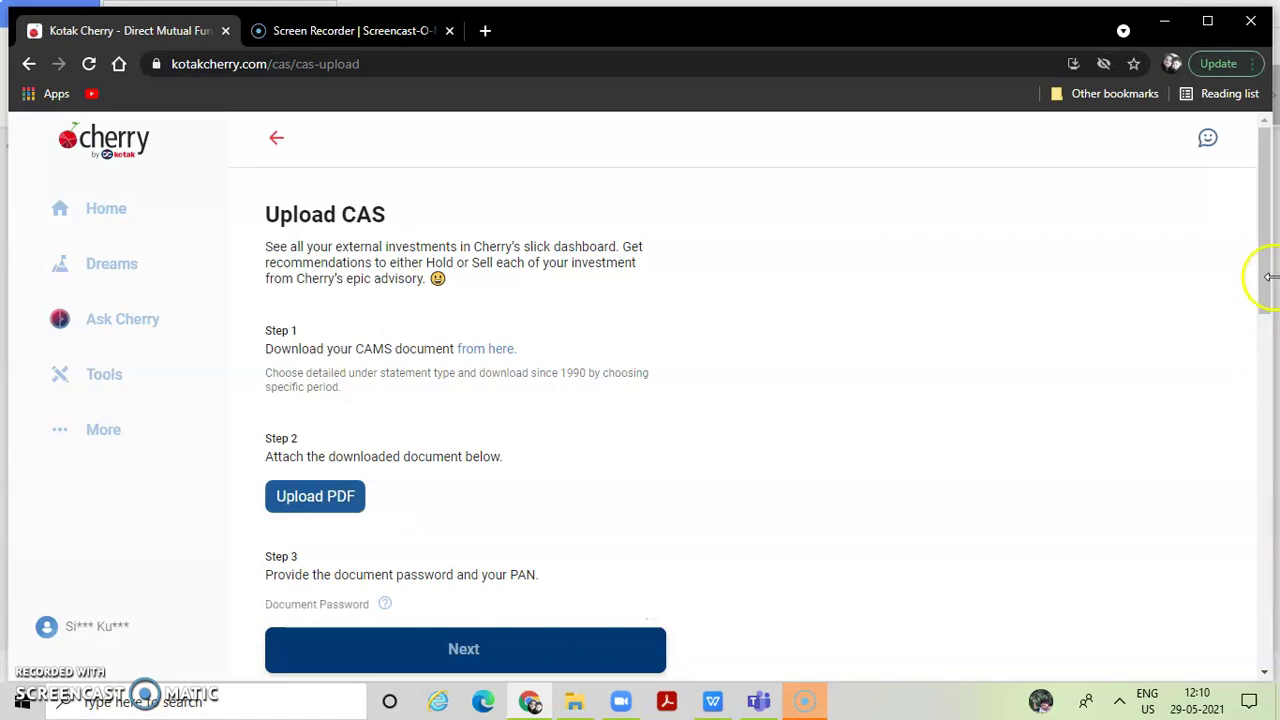
{"action": "scroll", "coordinate": [1272, 338], "scroll_direction": "down", "scroll_amount": 1}
{"action": "left_click_drag", "start_coordinate": [1272, 338], "coordinate": [1273, 177]}
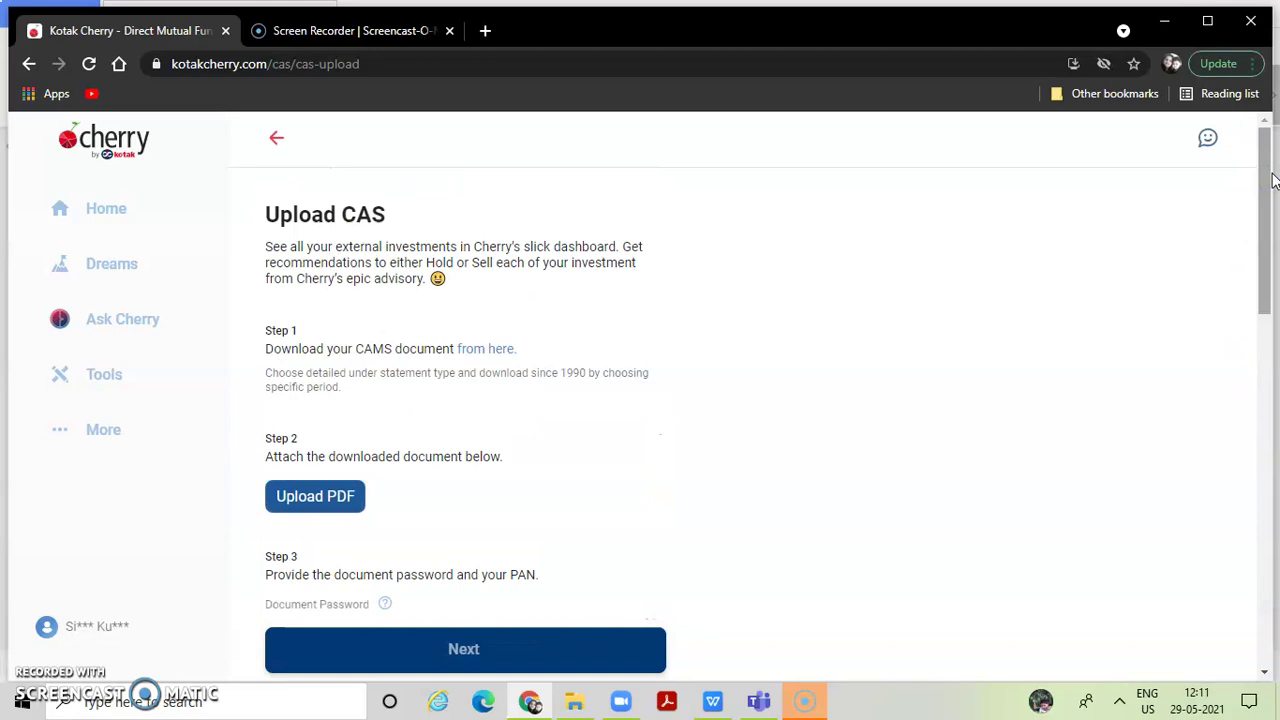
From Dreams, open Become wealthy and browse the Lakhpati goals, My first ₹5 Lakh to ₹50 Lakh.
{"action": "left_click", "coordinate": [122, 268]}
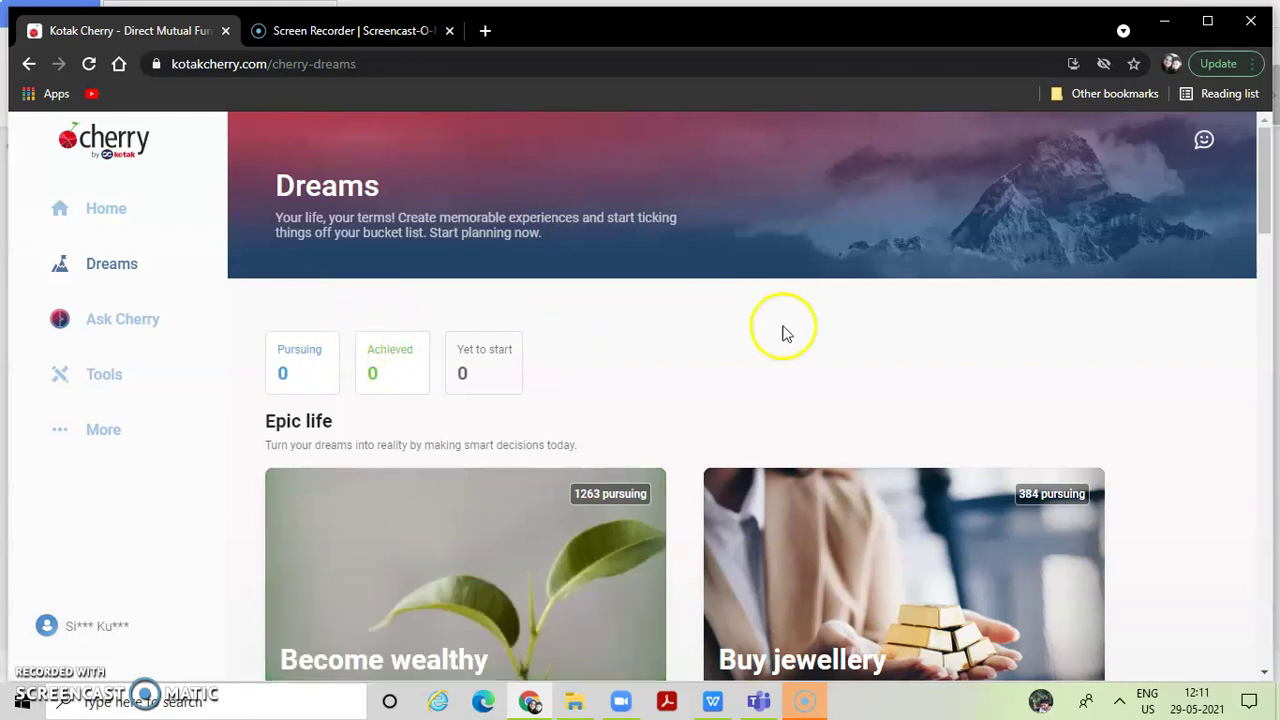
{"action": "left_click_drag", "start_coordinate": [1264, 163], "coordinate": [1274, 228]}
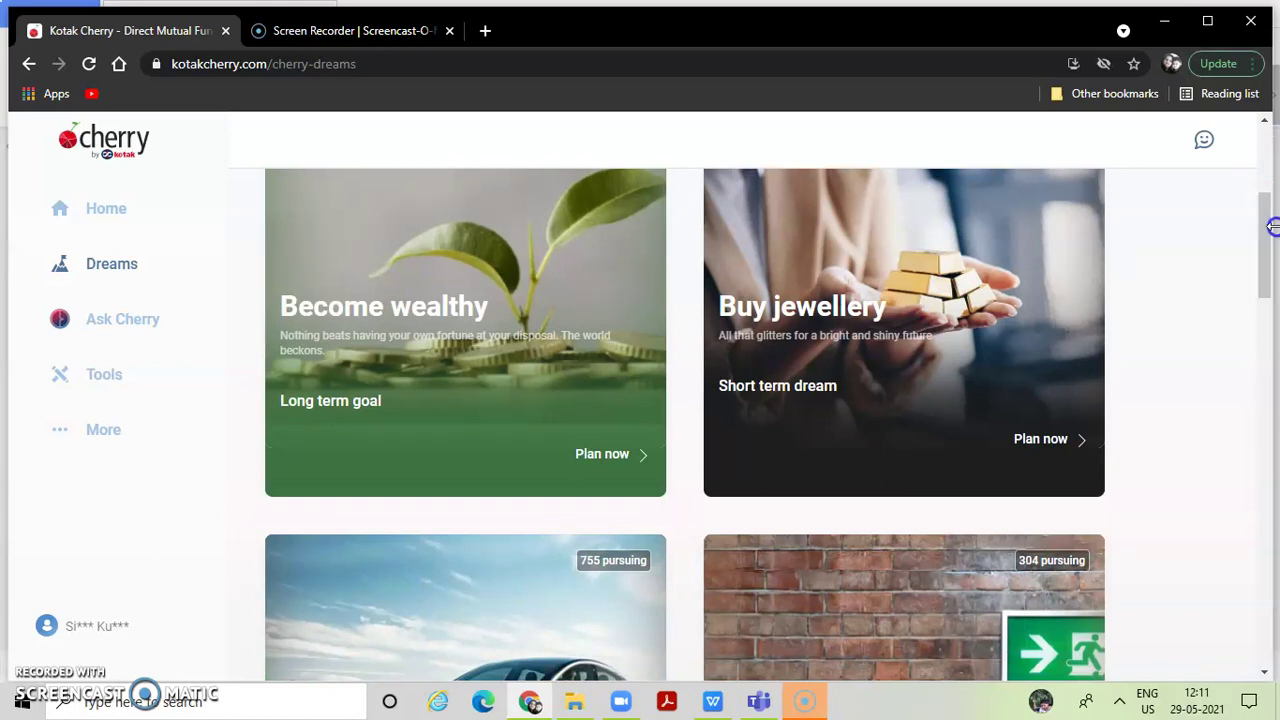
{"action": "left_click", "coordinate": [601, 456]}
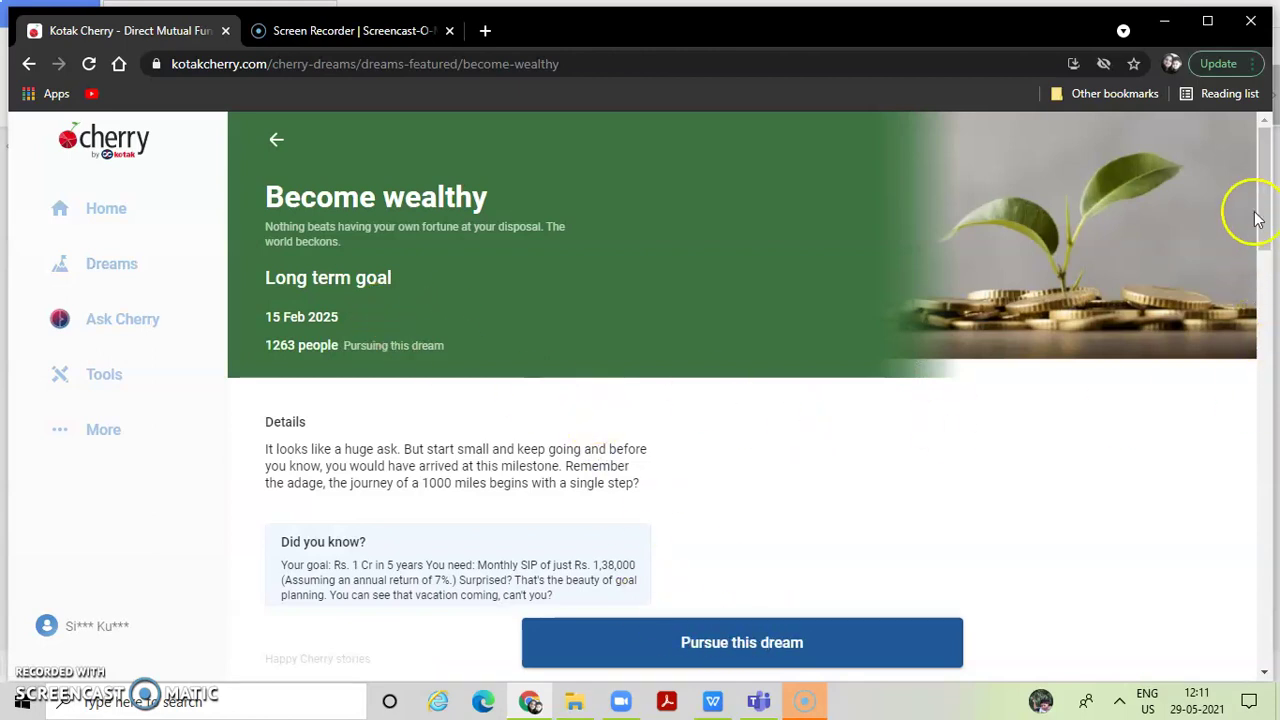
{"action": "left_click_drag", "start_coordinate": [1265, 228], "coordinate": [1270, 440]}
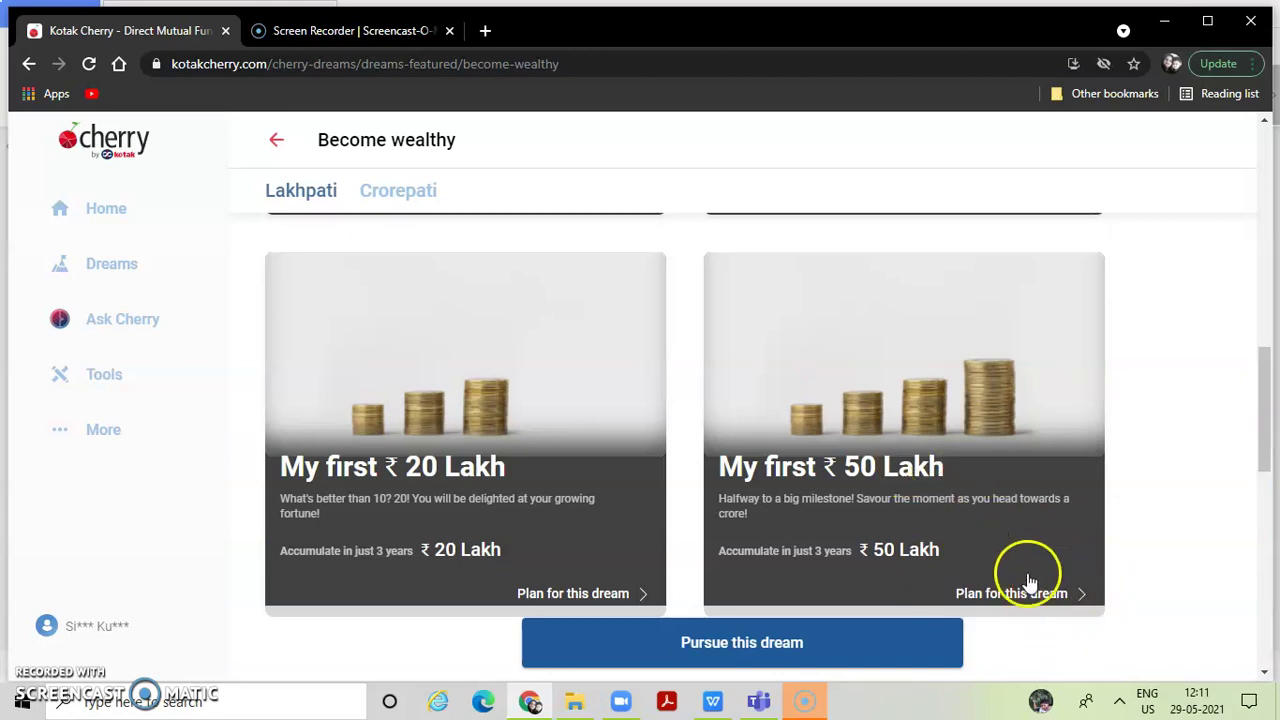
Start planning the My first ₹50 Lakh goal and set the gender to Male.
{"action": "left_click", "coordinate": [988, 594]}
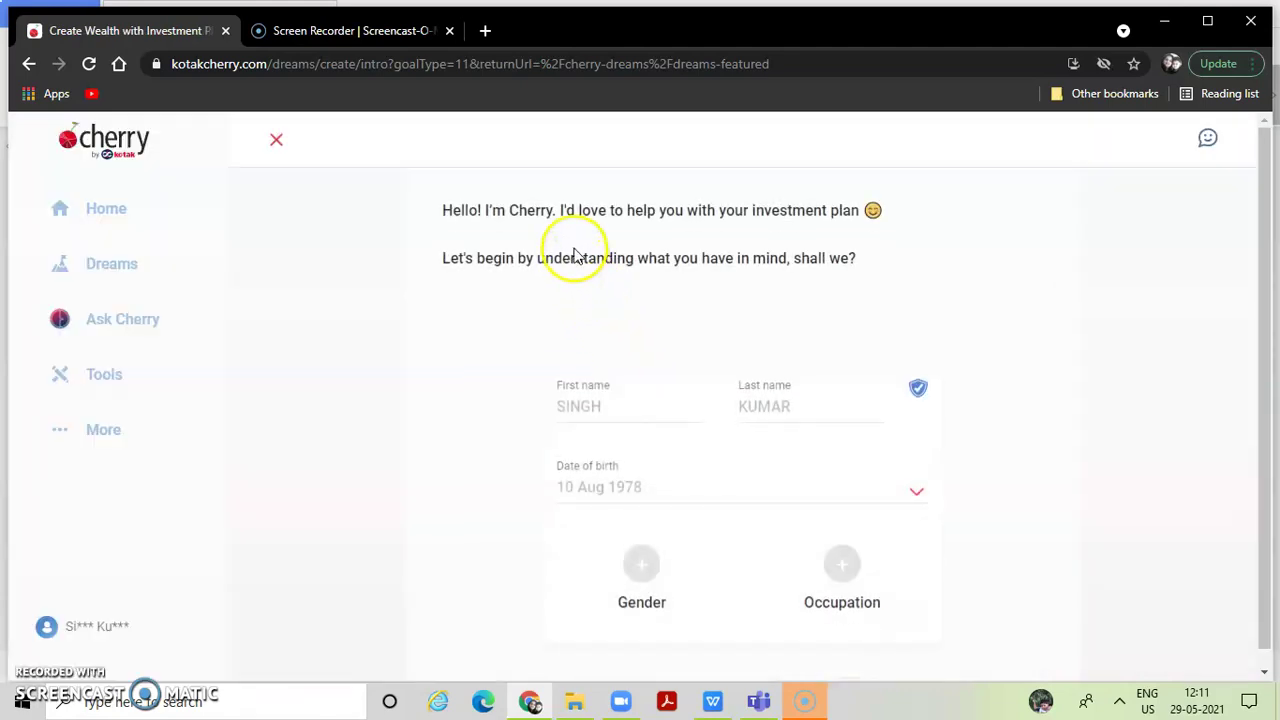
{"action": "left_click", "coordinate": [636, 566]}
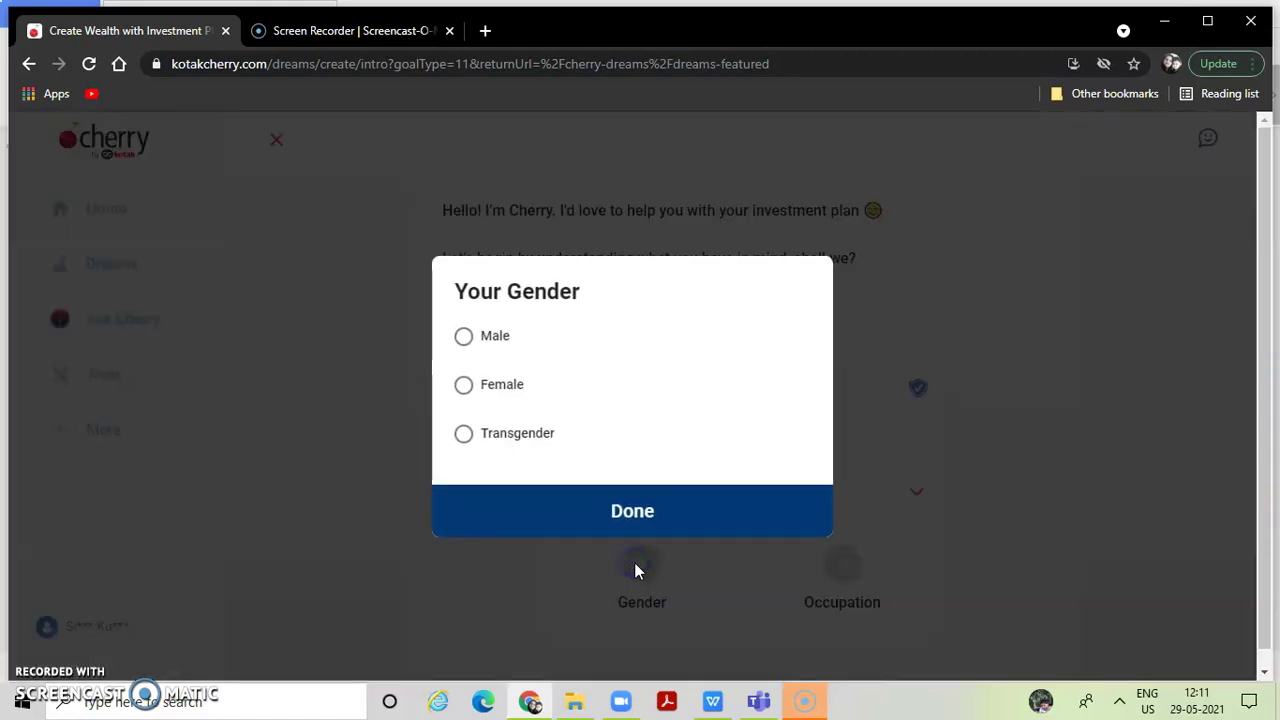
{"action": "left_click", "coordinate": [466, 336]}
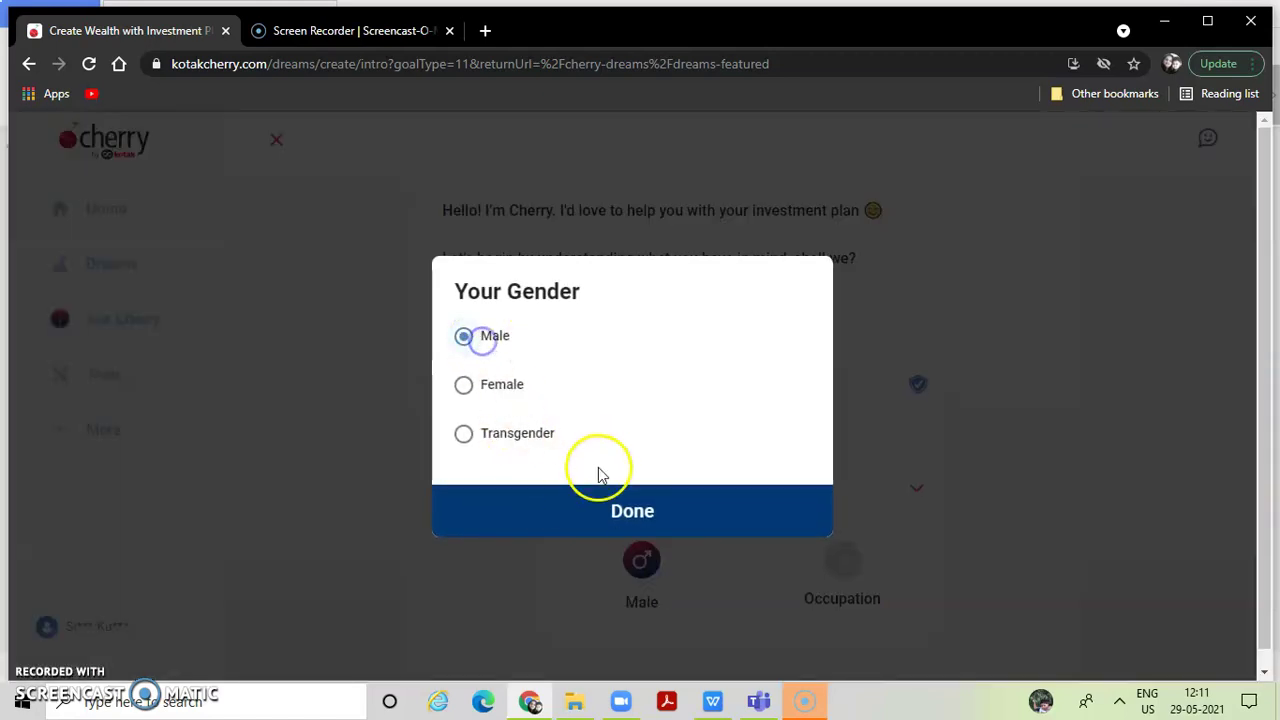
{"action": "left_click", "coordinate": [640, 515]}
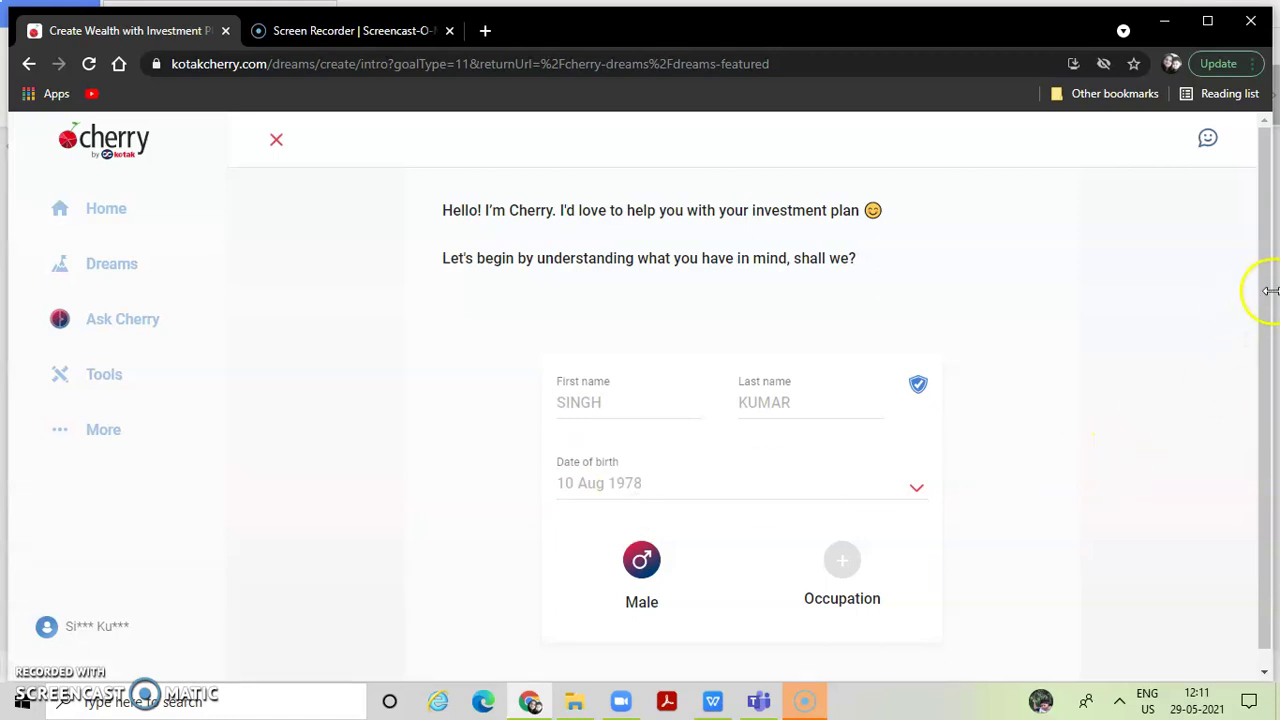
Set the occupation to Service/ Salaried and continue to the create-my-wealth page.
{"action": "scroll", "coordinate": [1275, 400], "scroll_direction": "down", "scroll_amount": 1}
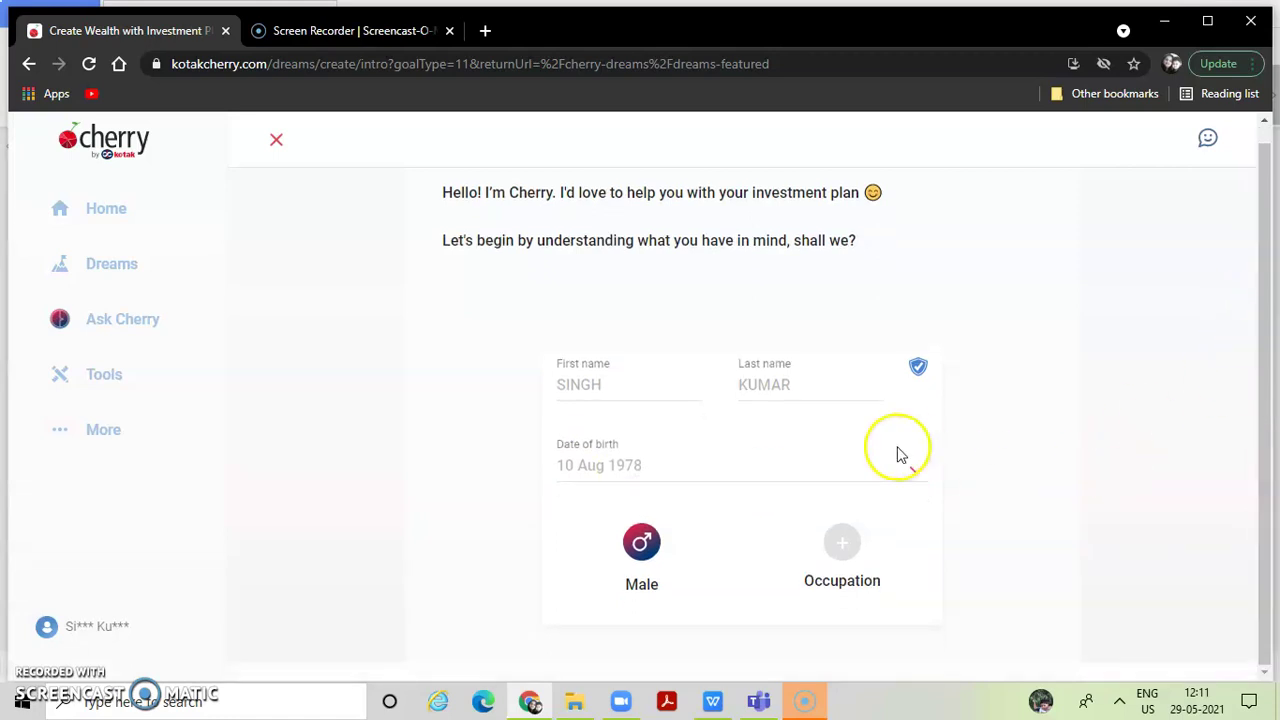
{"action": "left_click", "coordinate": [848, 541]}
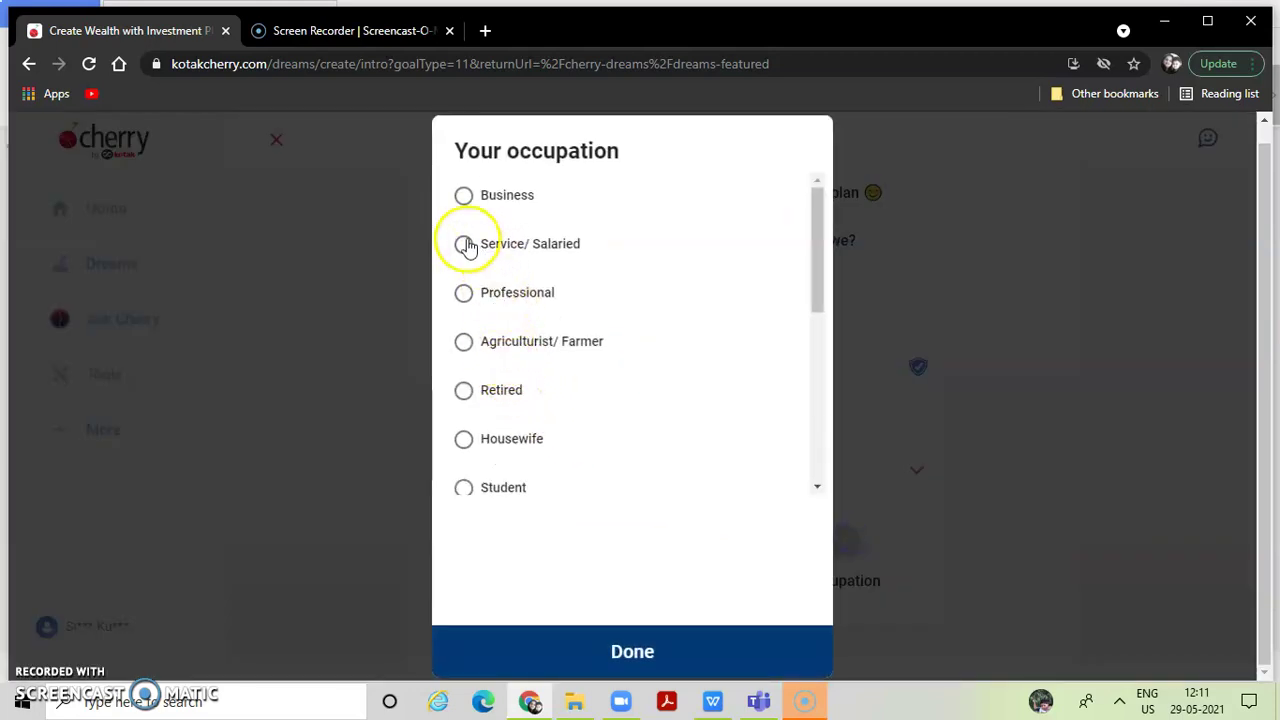
{"action": "left_click", "coordinate": [465, 245]}
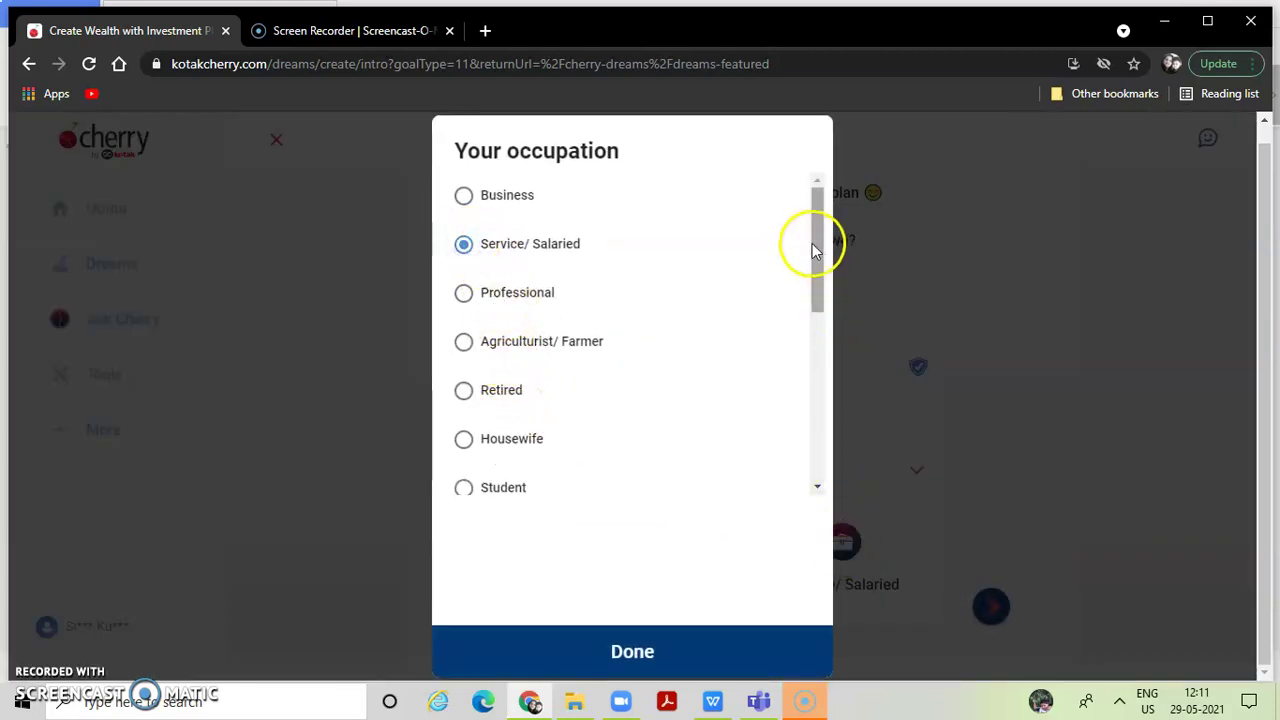
{"action": "left_click_drag", "start_coordinate": [812, 243], "coordinate": [812, 545]}
{"action": "left_click", "coordinate": [1136, 262]}
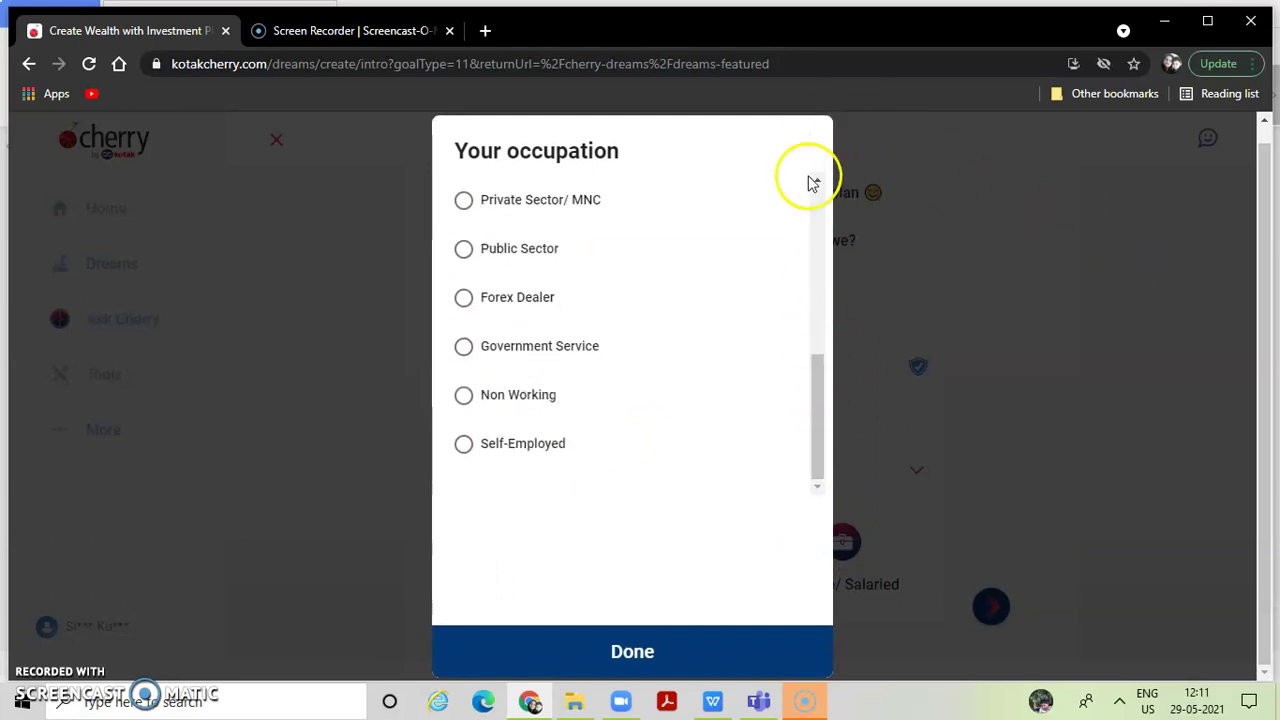
{"action": "left_click", "coordinate": [655, 640]}
{"action": "left_click", "coordinate": [1013, 614]}
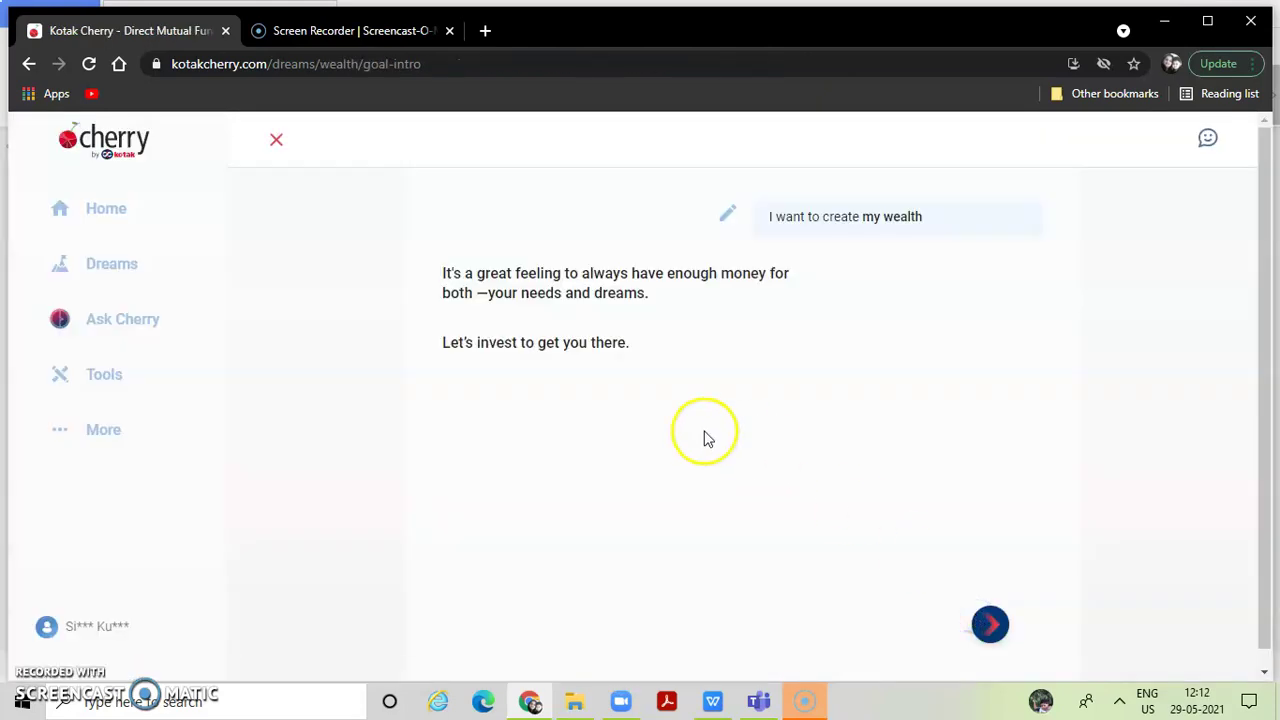
Target ₹5,00,00,000 in 10 years, getting ₹5,00,000 lumpsum plus ₹2,88,467 monthly SIP.
{"action": "left_click", "coordinate": [993, 636]}
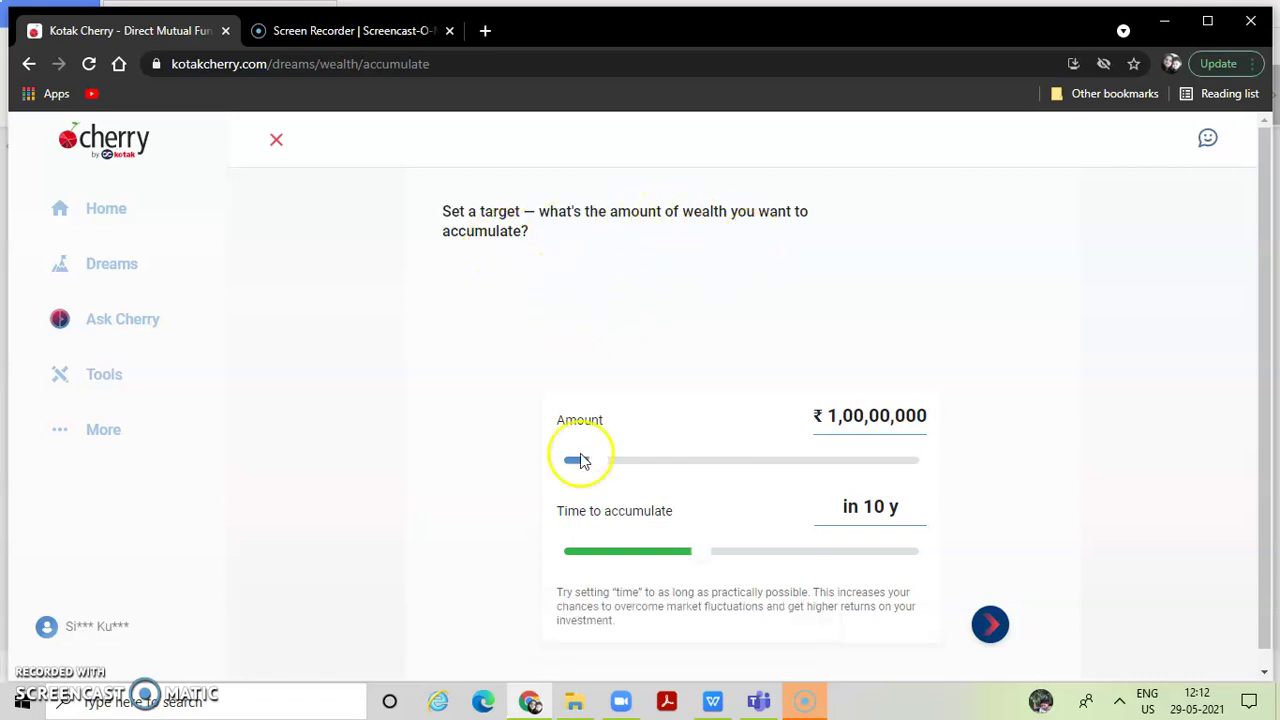
{"action": "left_click_drag", "start_coordinate": [601, 468], "coordinate": [904, 463]}
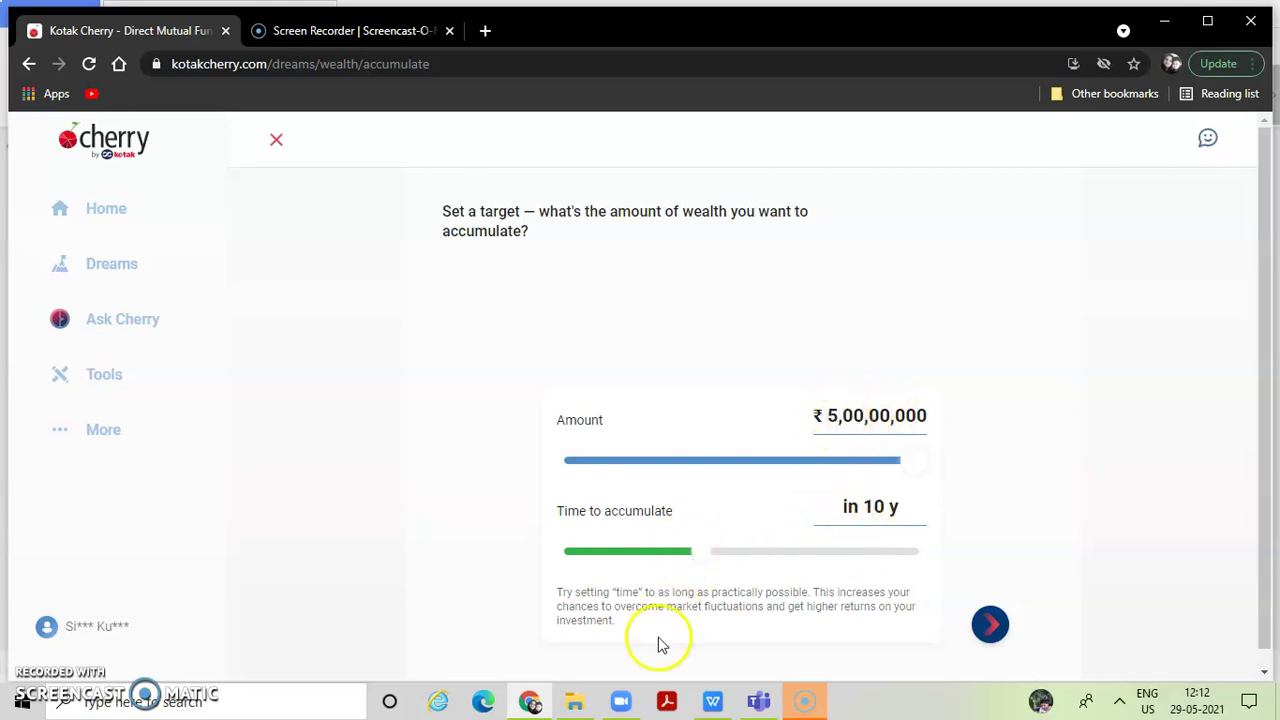
{"action": "left_click", "coordinate": [990, 625]}
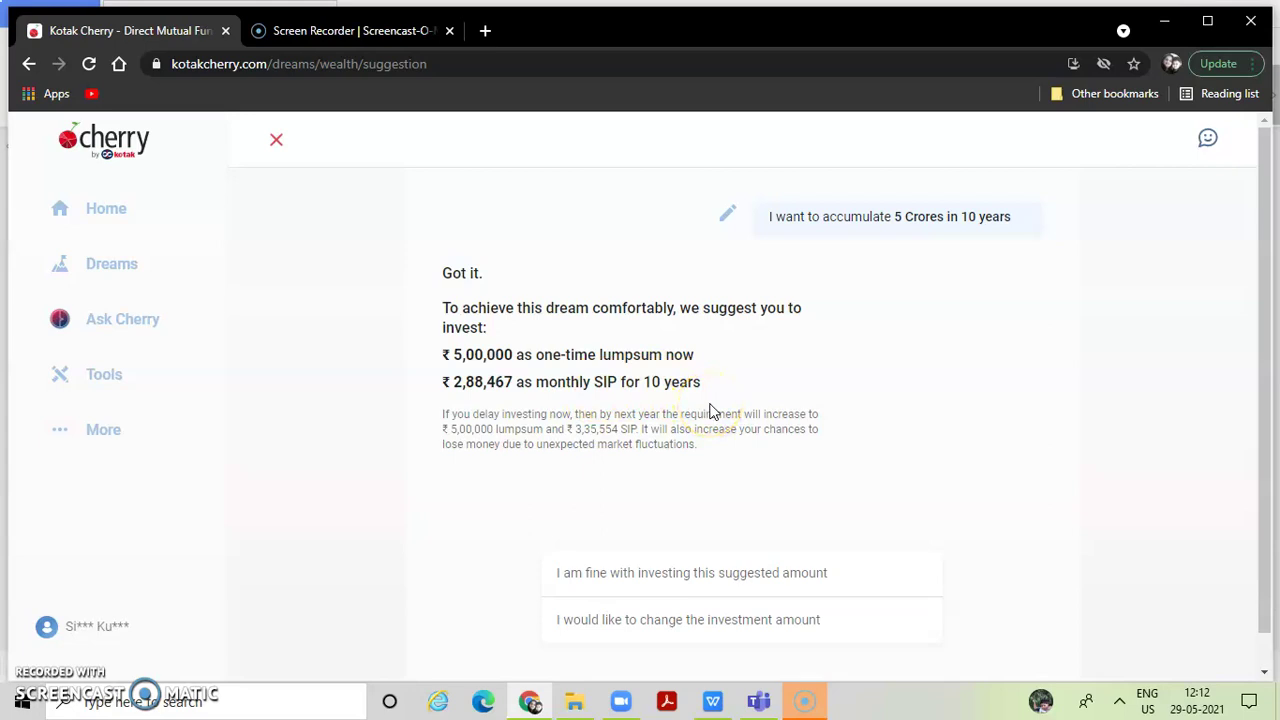
Accept the suggested amount and dismiss the Revised Amount notice, reaching the 70/30 equity-debt summary.
{"action": "left_click_drag", "start_coordinate": [1266, 290], "coordinate": [1266, 325]}
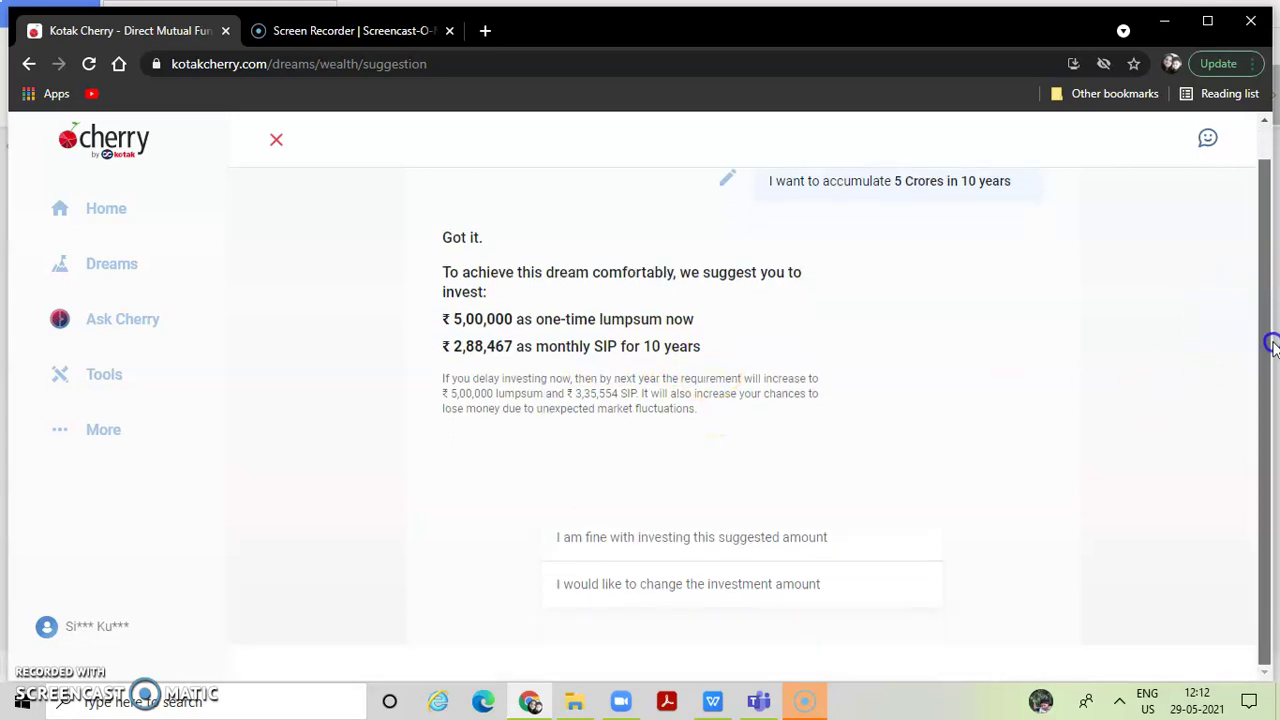
{"action": "left_click", "coordinate": [740, 549]}
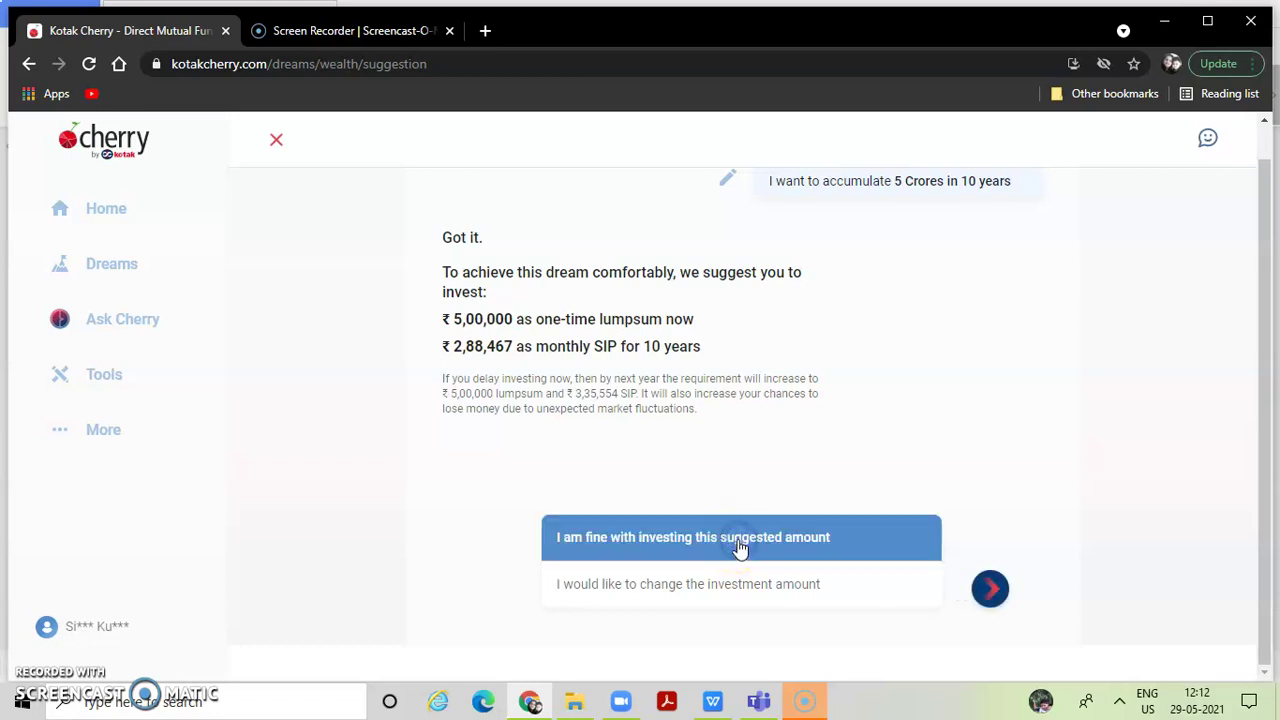
{"action": "left_click", "coordinate": [990, 592]}
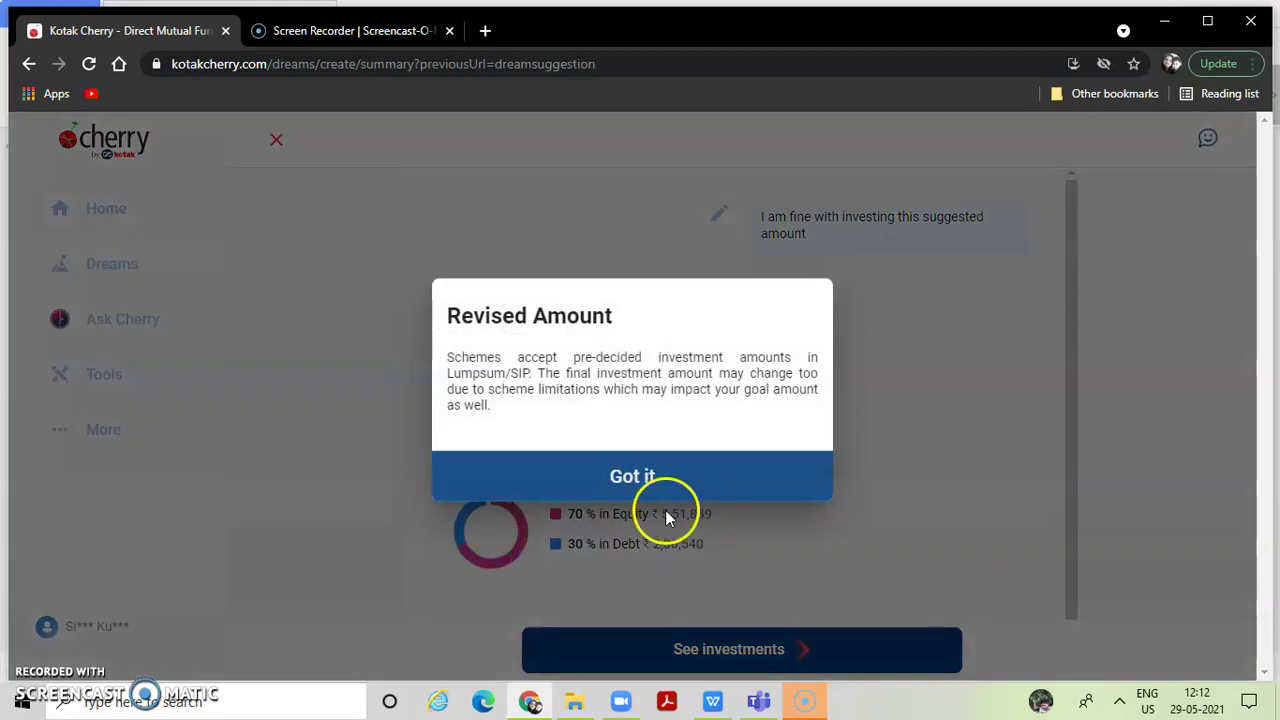
{"action": "left_click", "coordinate": [632, 480]}
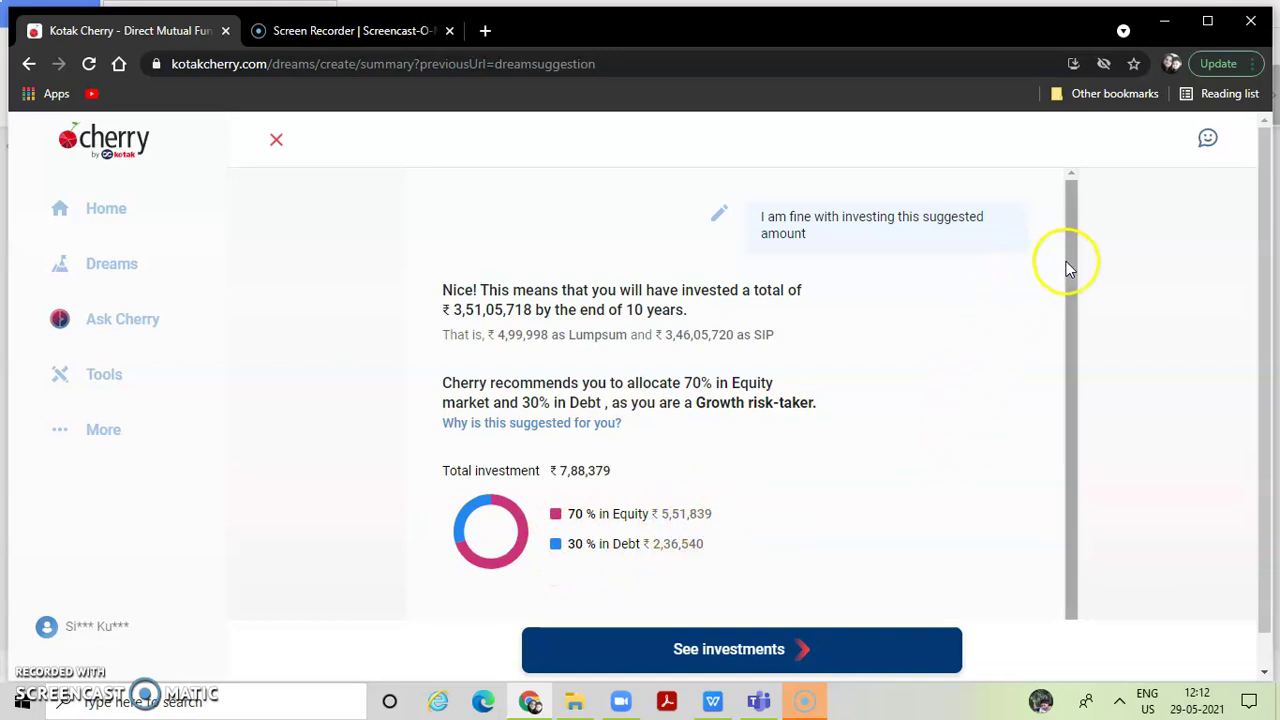
{"action": "left_click_drag", "start_coordinate": [1066, 261], "coordinate": [1082, 300]}
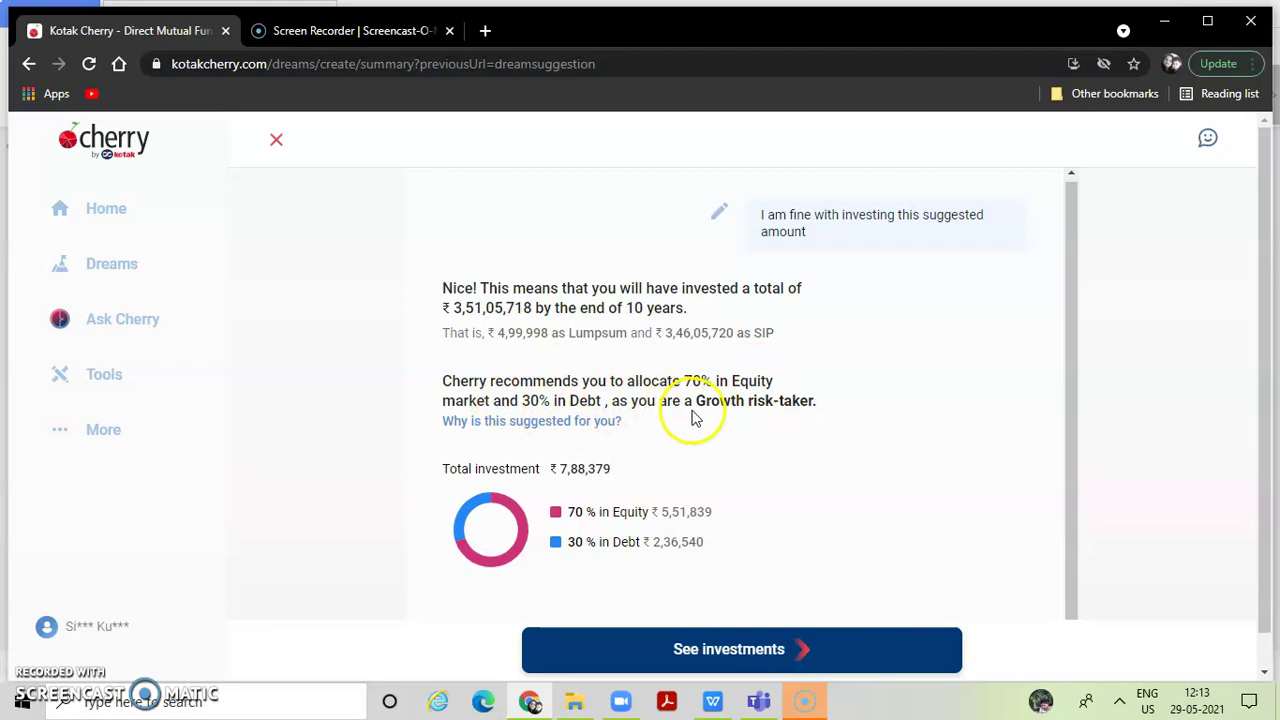
View investments, decline the KRA KYC update, and pick self verification for Aadhaar eKYC.
{"action": "left_click", "coordinate": [803, 652]}
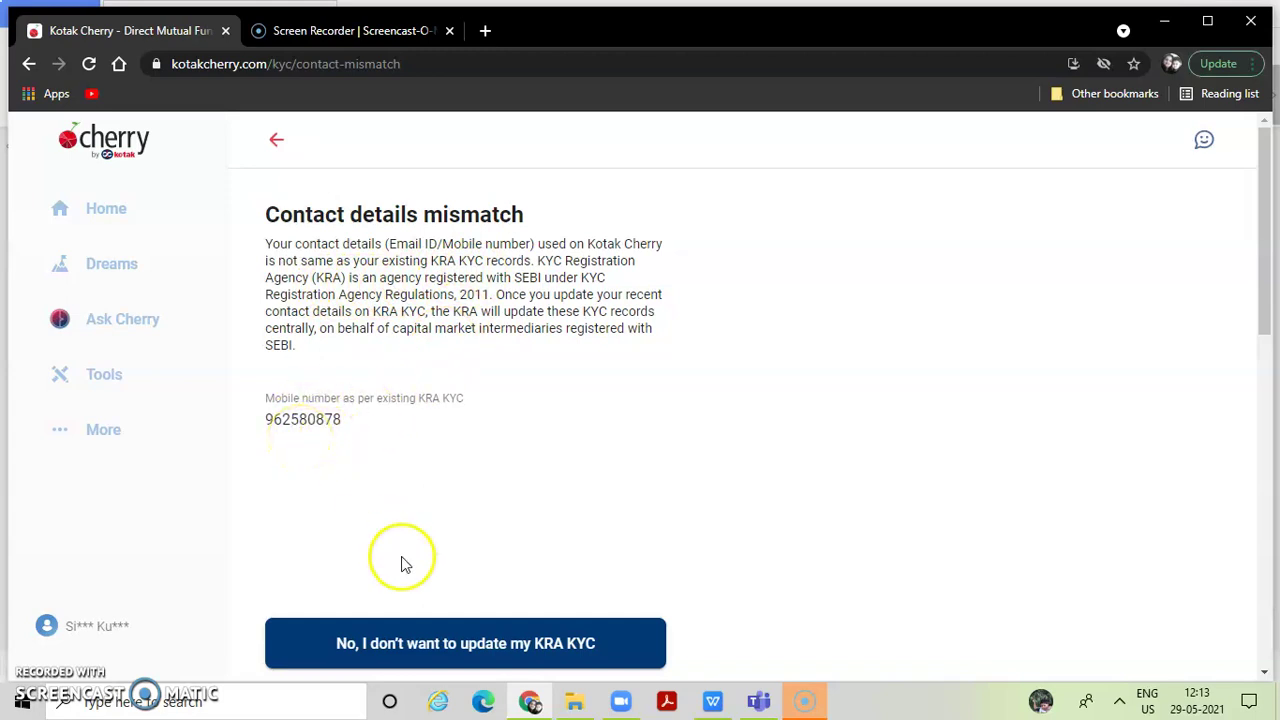
{"action": "left_click", "coordinate": [443, 645]}
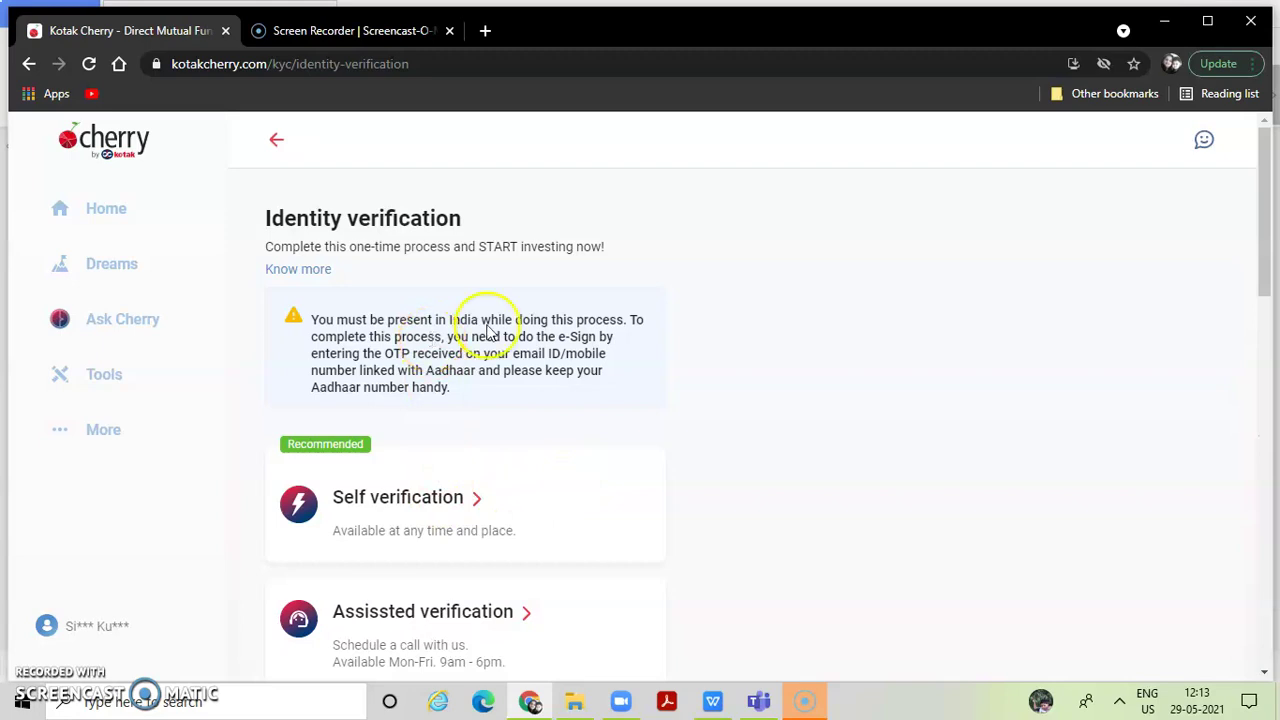
{"action": "left_click_drag", "start_coordinate": [1266, 263], "coordinate": [1274, 324]}
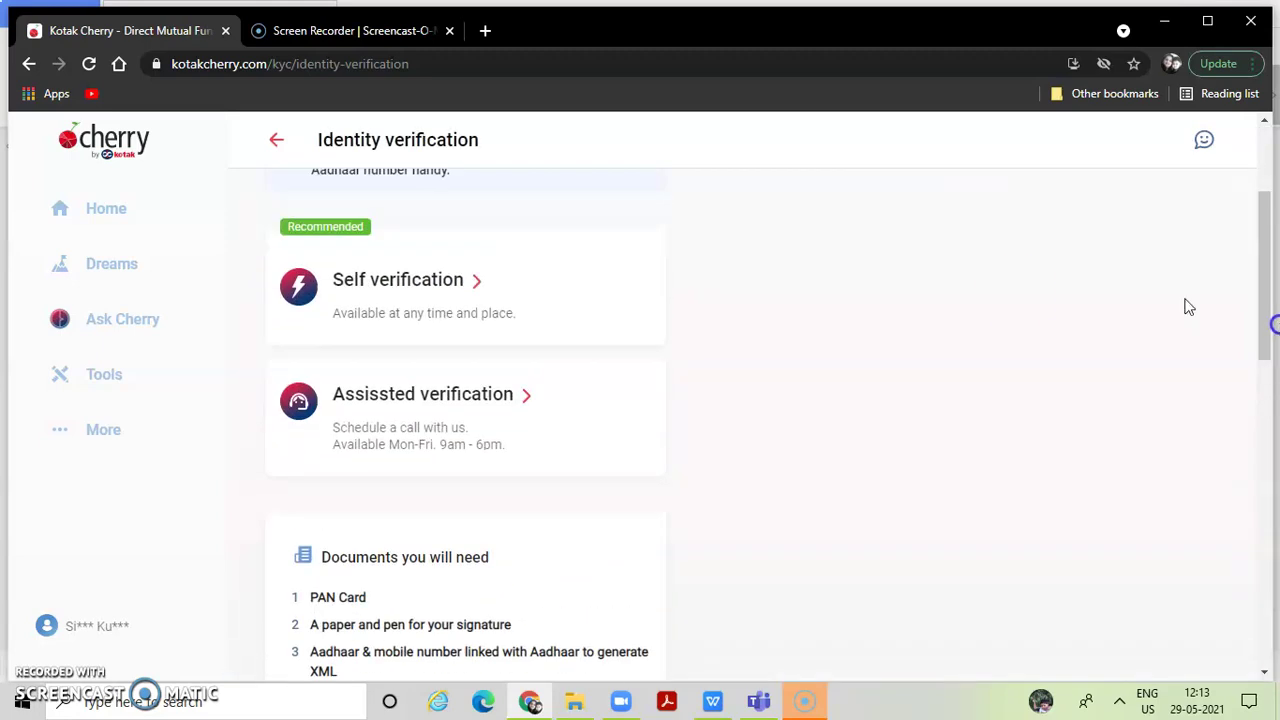
{"action": "left_click", "coordinate": [477, 287]}
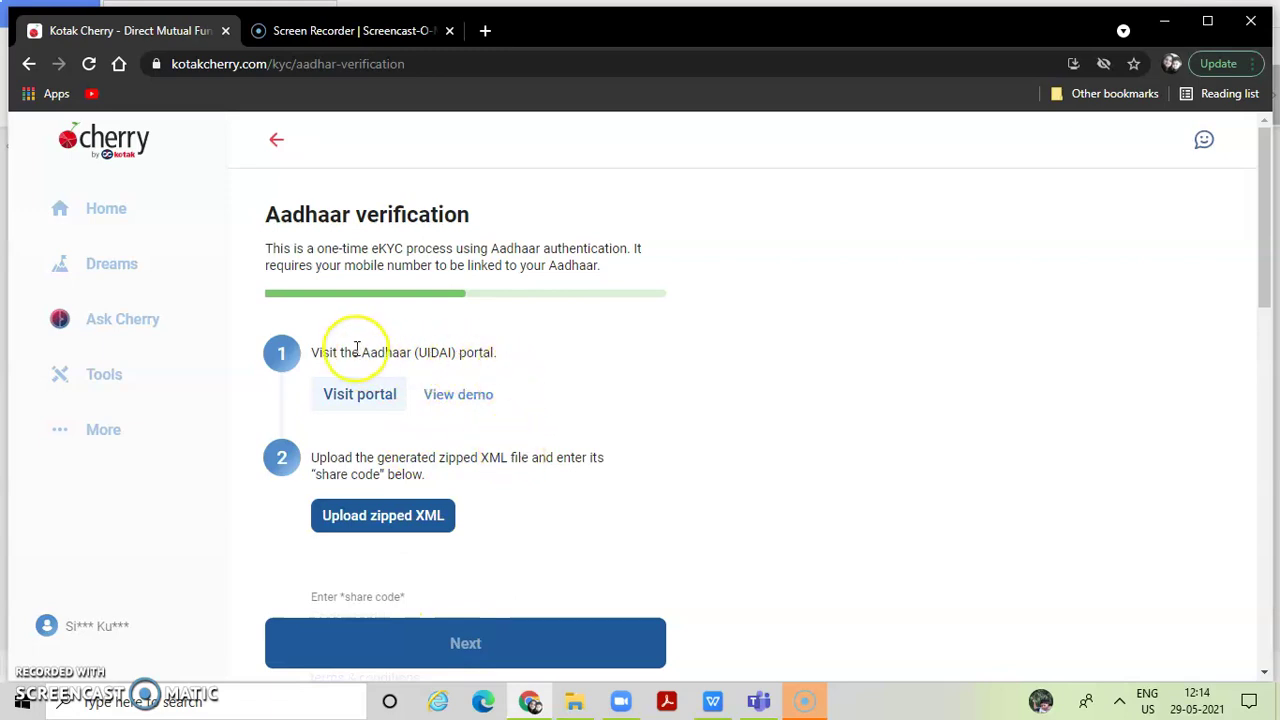
Go back to the Home dashboard, where KYC shows 40% complete.
{"action": "left_click", "coordinate": [121, 217]}
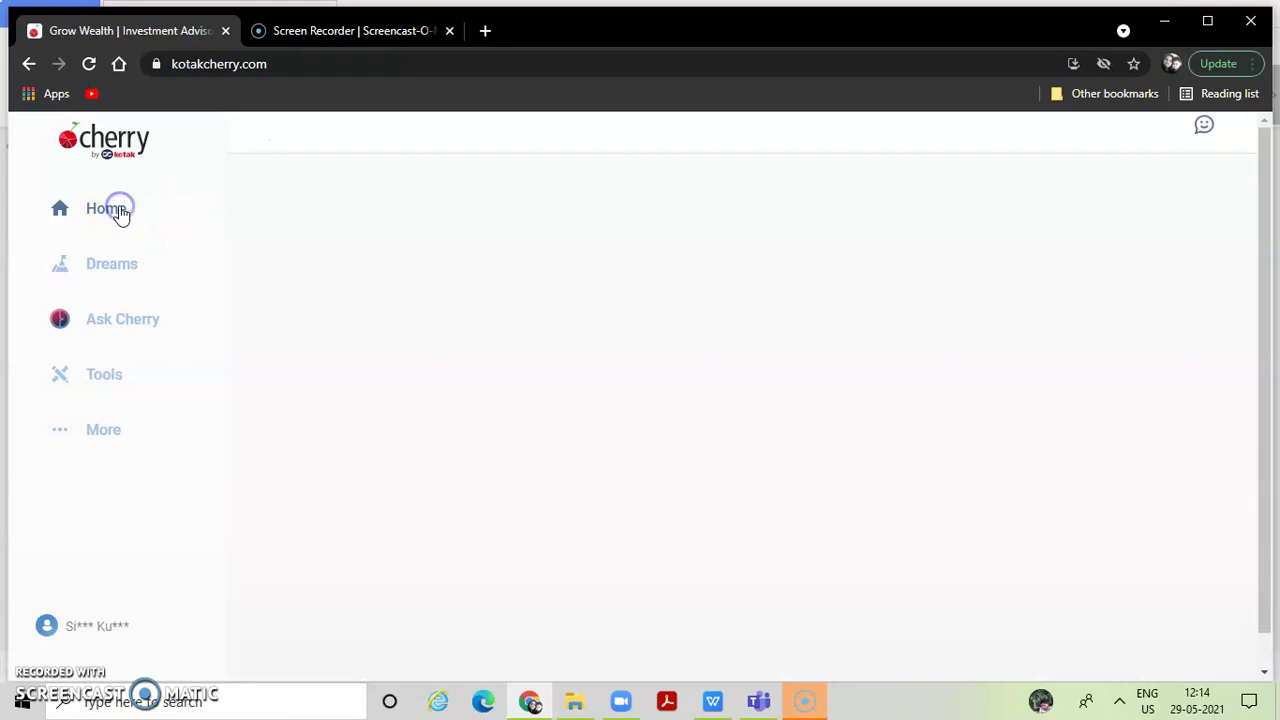
{"action": "left_click", "coordinate": [413, 393]}
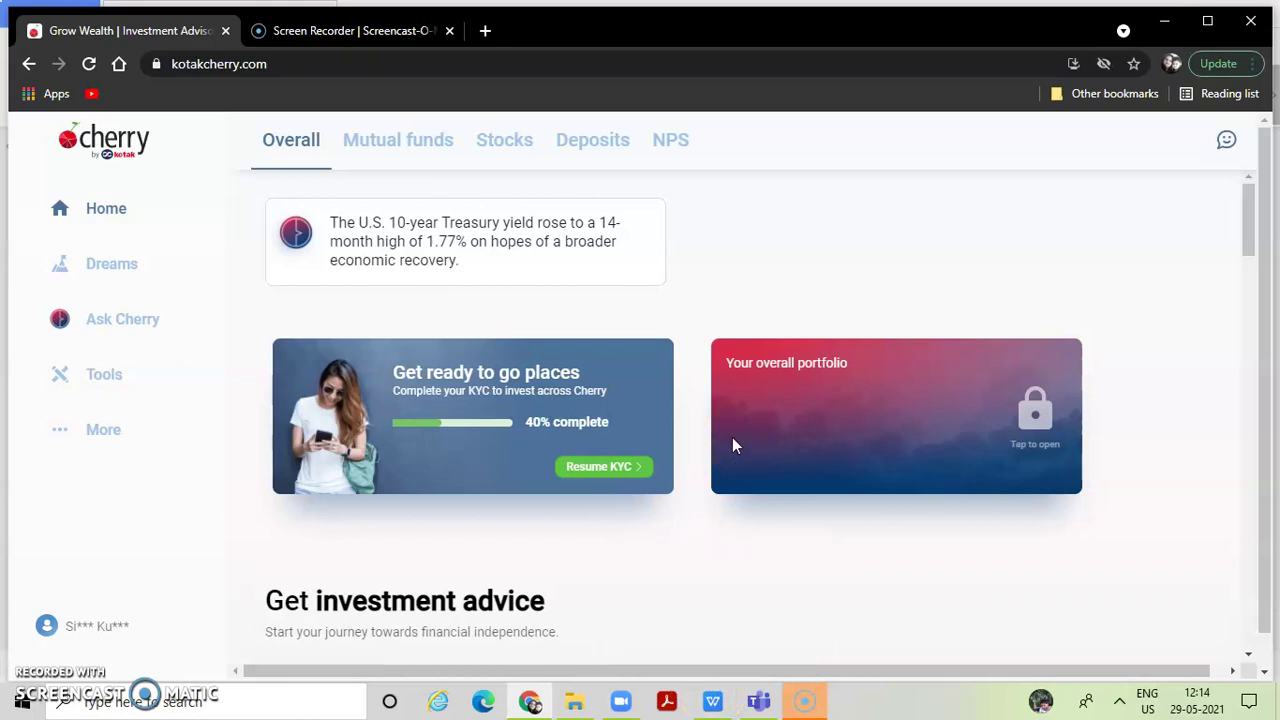
{"action": "left_click", "coordinate": [729, 576]}
Switch to the gold.dps presentation window in WPS Office, showing the Kotak Cherry slide.
{"action": "mouse_move", "coordinate": [759, 705]}
{"action": "mouse_move", "coordinate": [805, 702]}
{"action": "left_click", "coordinate": [706, 612]}
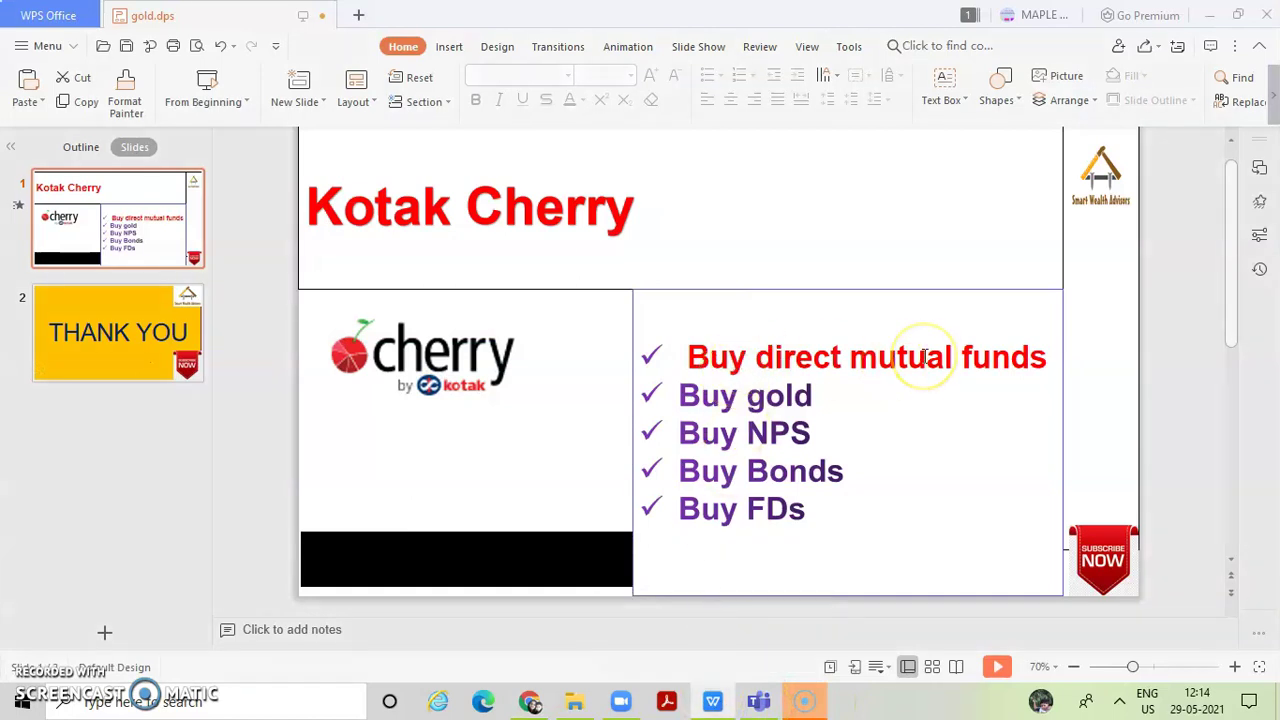